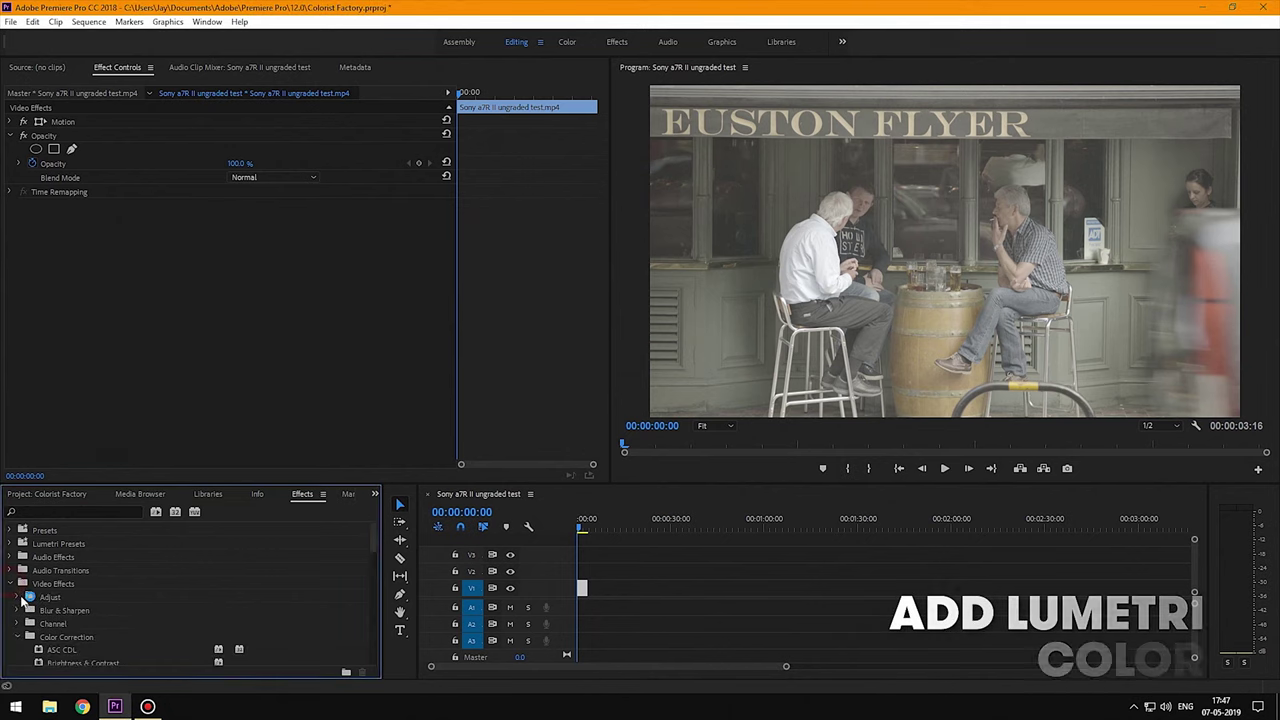
- Apply the Lumetri Color effect from the Color Correction video effects to the Sony a7R II clip
scroll(63, 549, "down", 4)
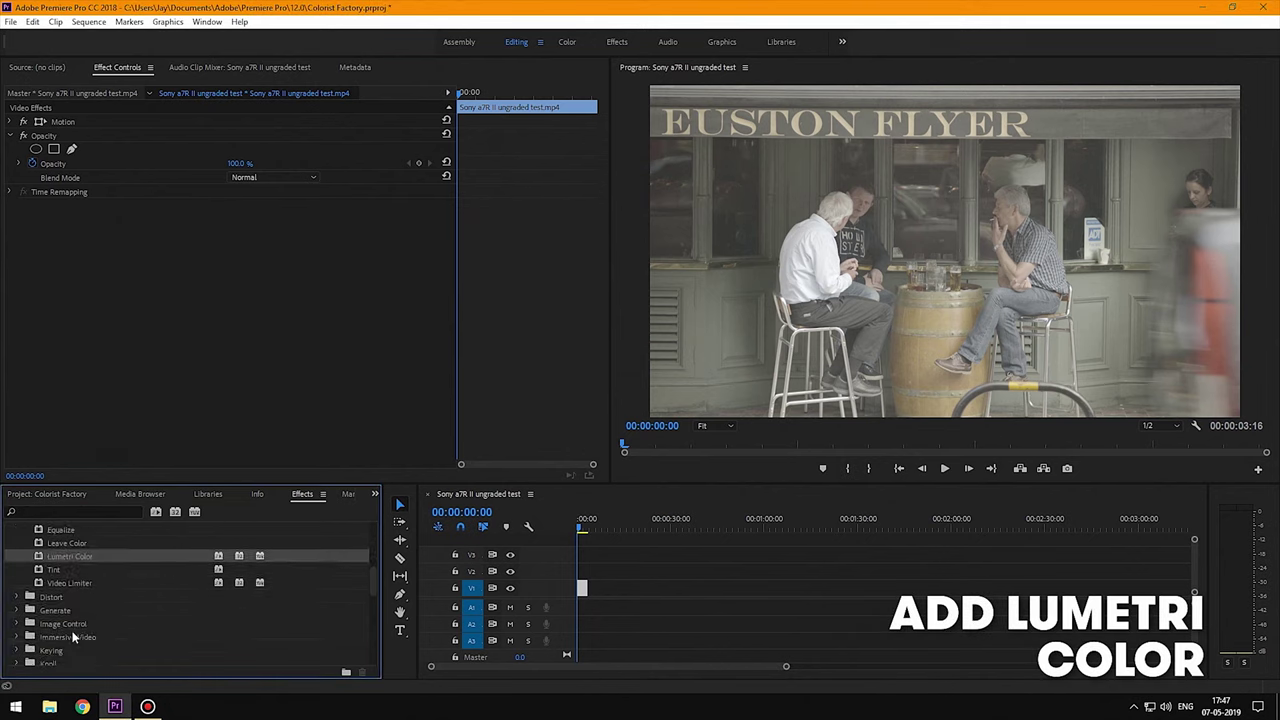
double_click(67, 545)
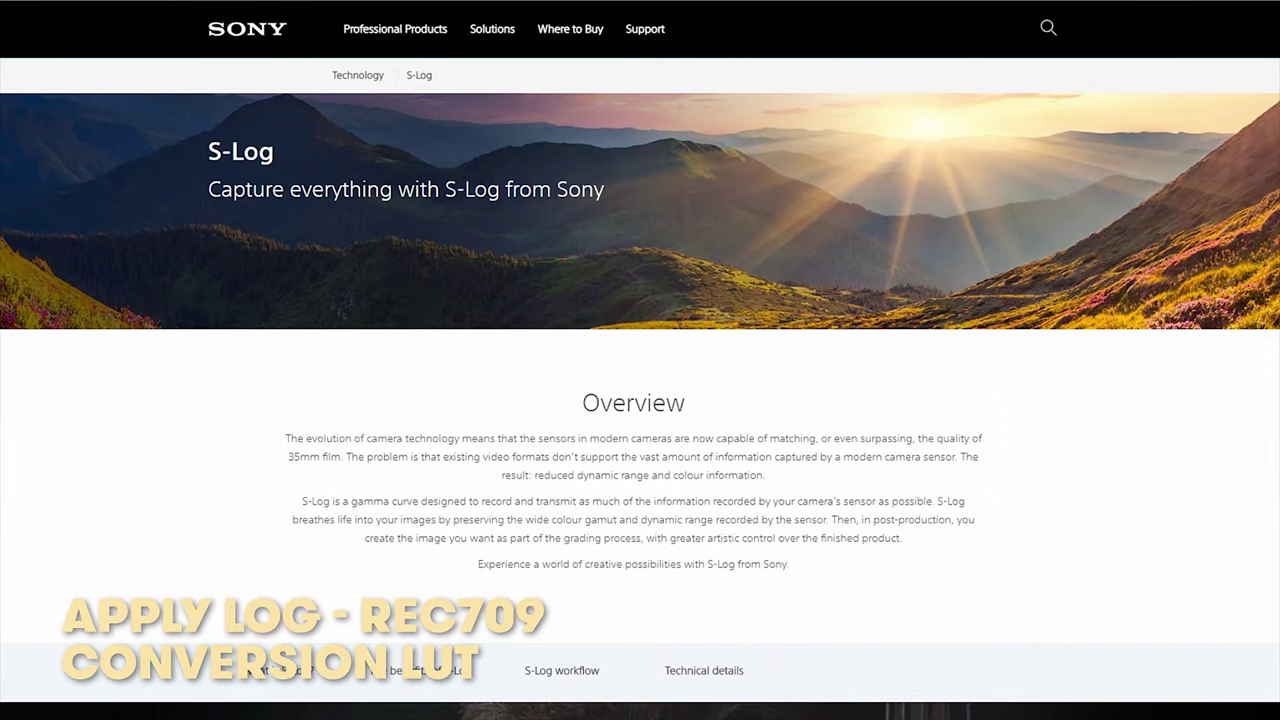
- Load SONY S LOG2.cube from the Sony S-Log2 to Rec.709 folder as the Creative look of the Lumetri Color effect
scroll(640, 360, "down", 8)
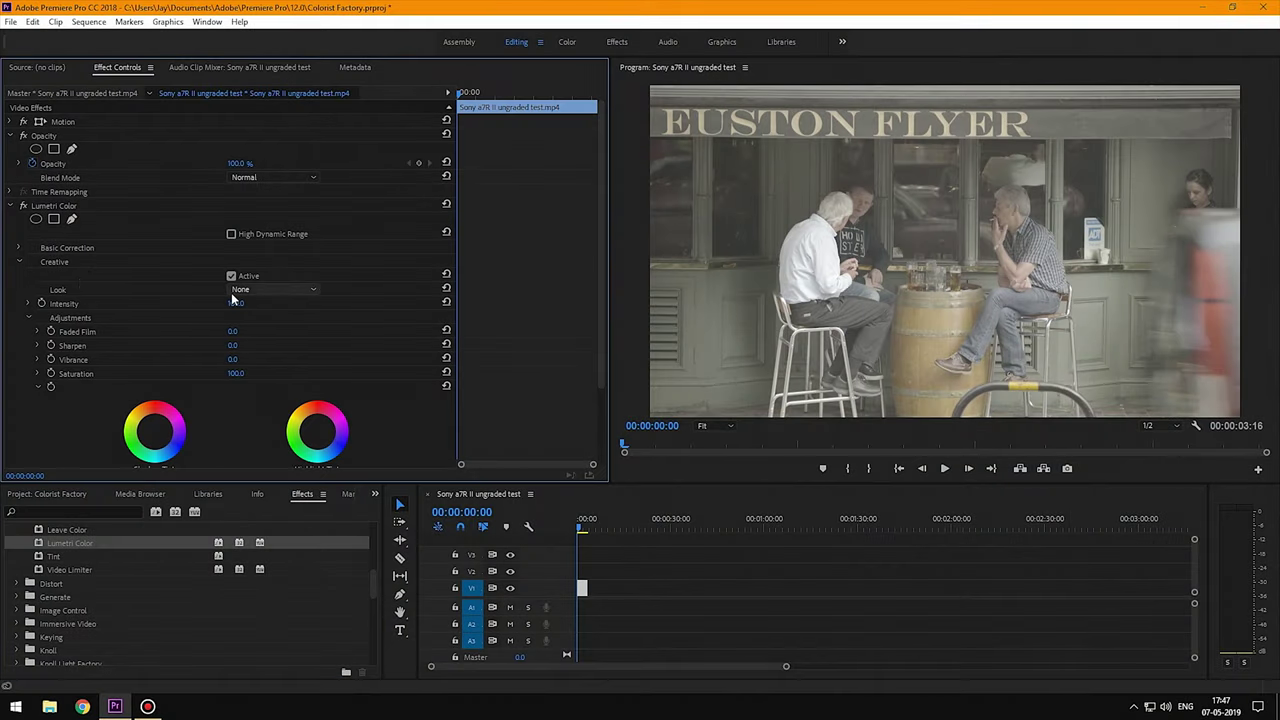
left_click(232, 292)
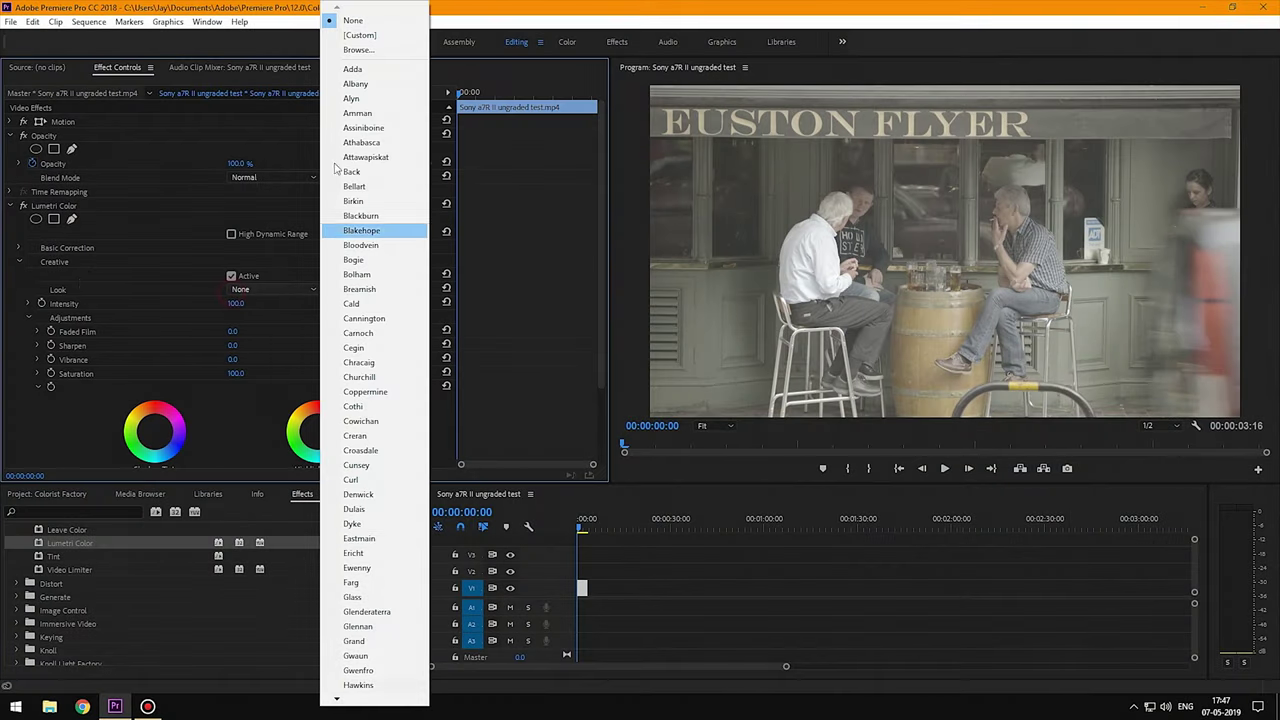
left_click(358, 49)
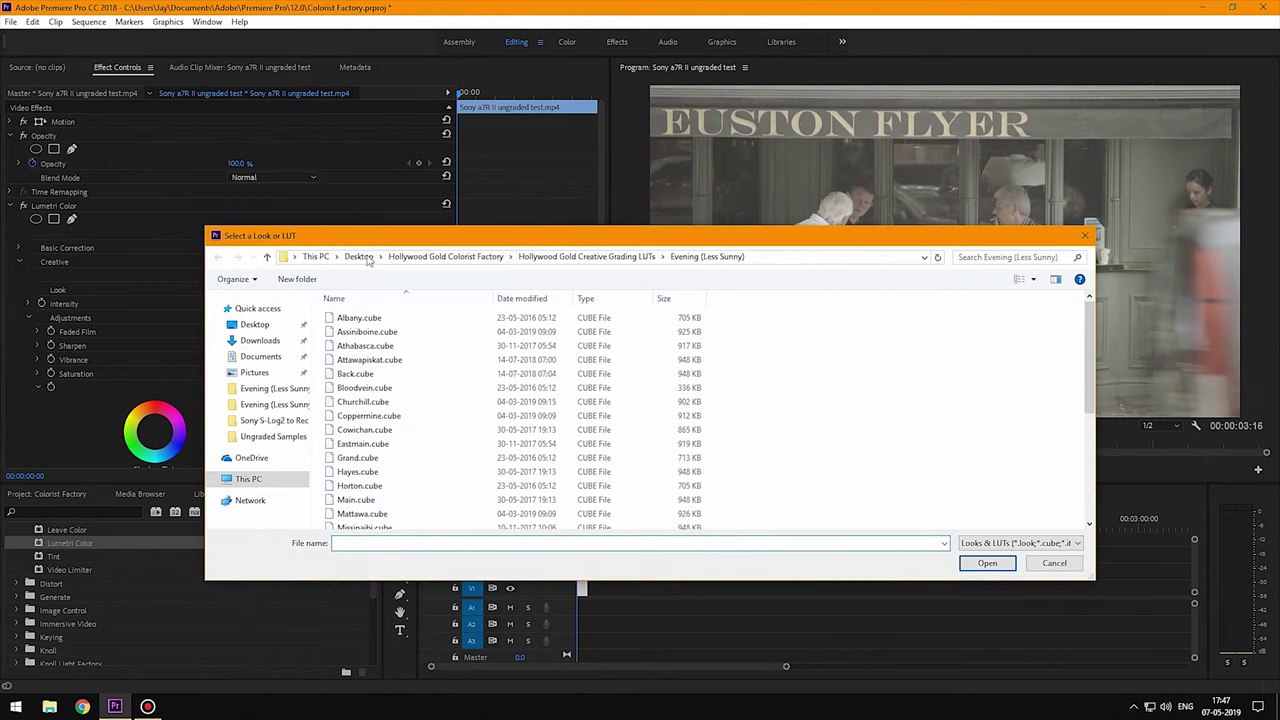
left_click(420, 256)
left_click(360, 257)
double_click(362, 330)
left_click(365, 360)
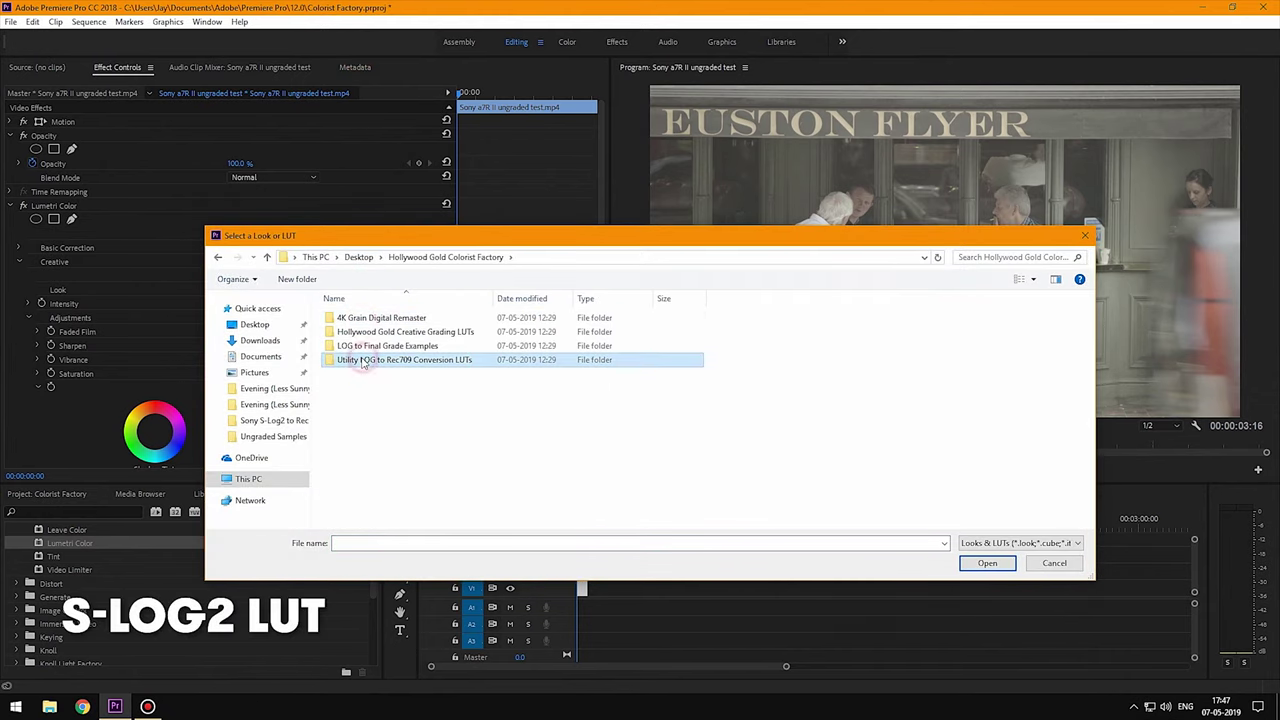
double_click(362, 364)
double_click(373, 488)
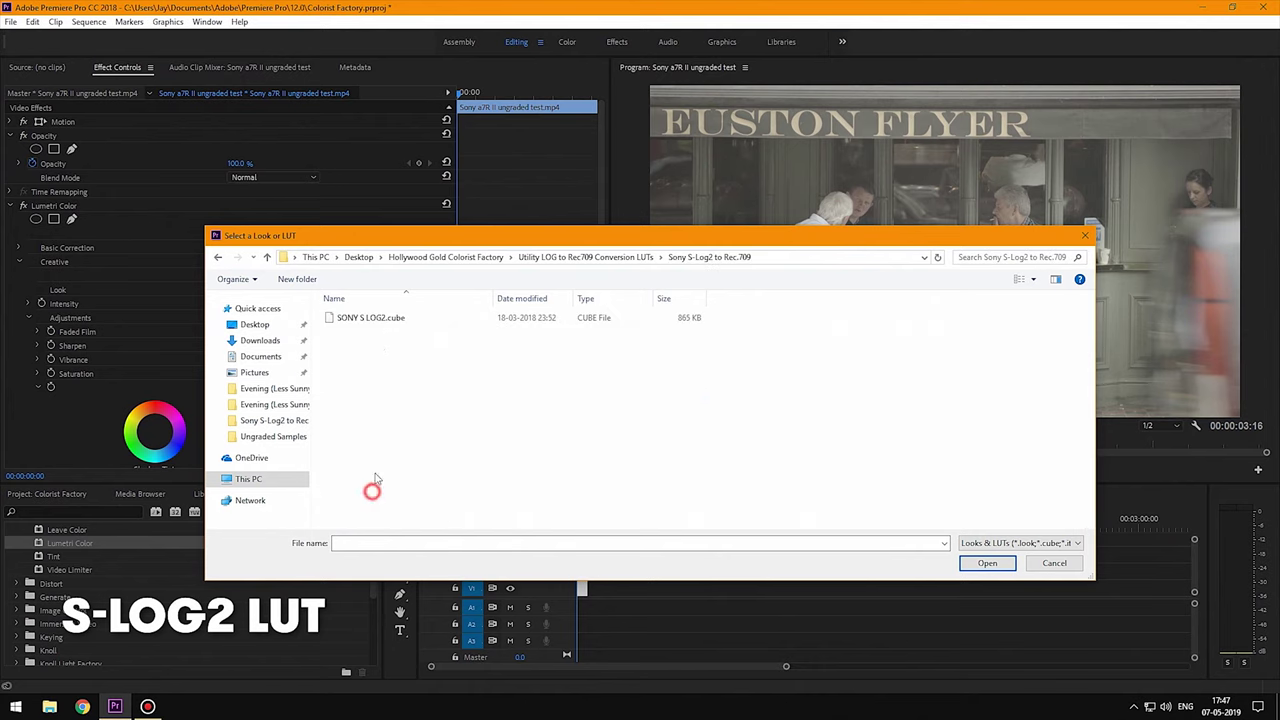
left_click(370, 317)
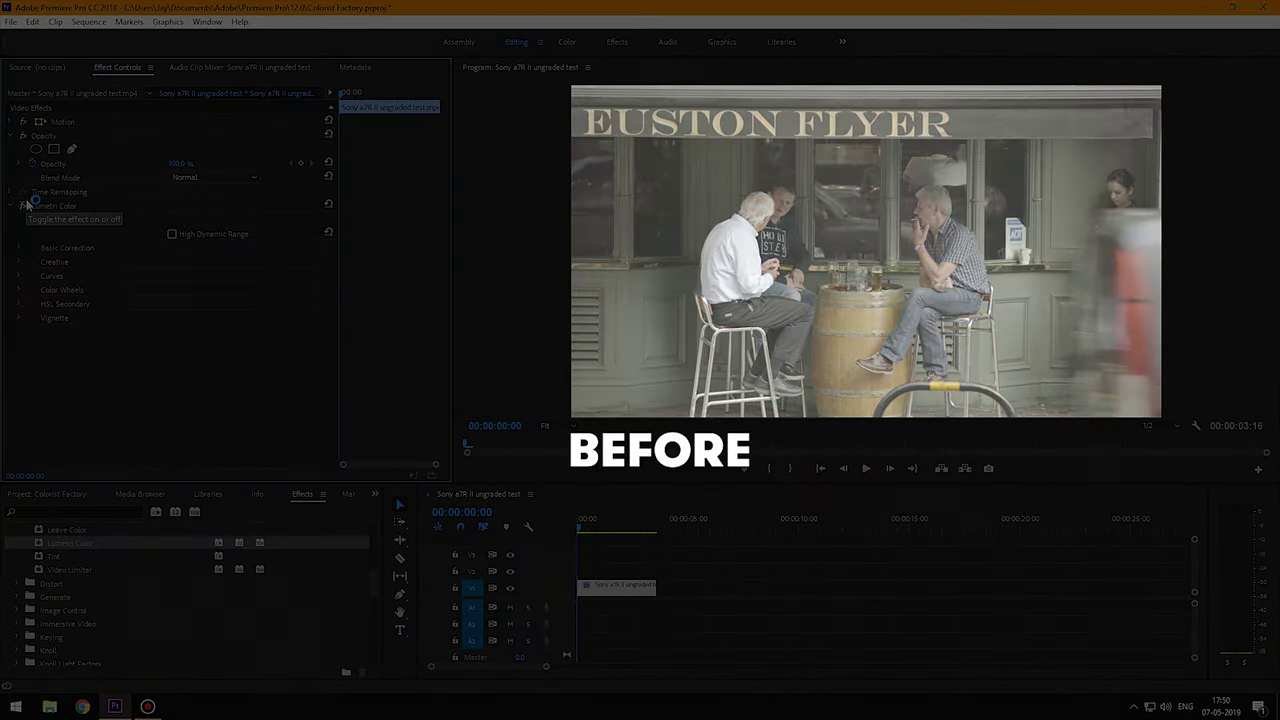
- Toggle the Lumetri Color effect off and on to compare the clip before and after the conversion LUT
left_click(25, 204)
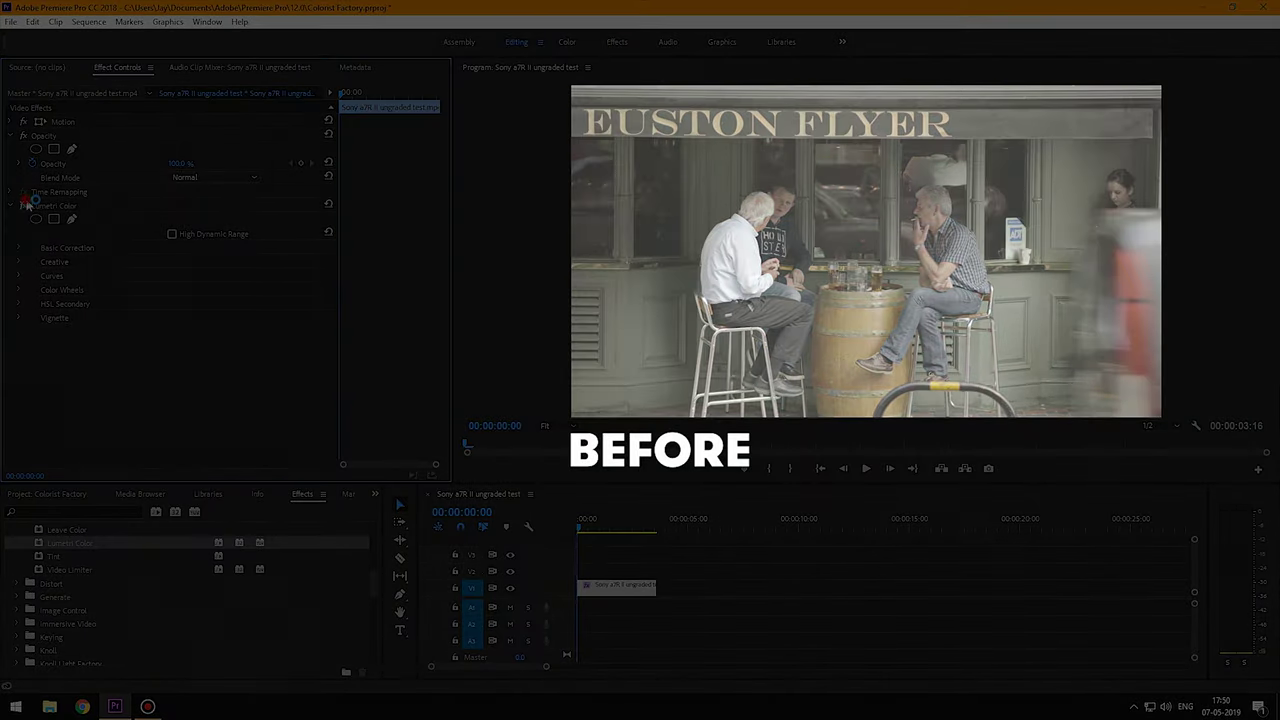
left_click(27, 205)
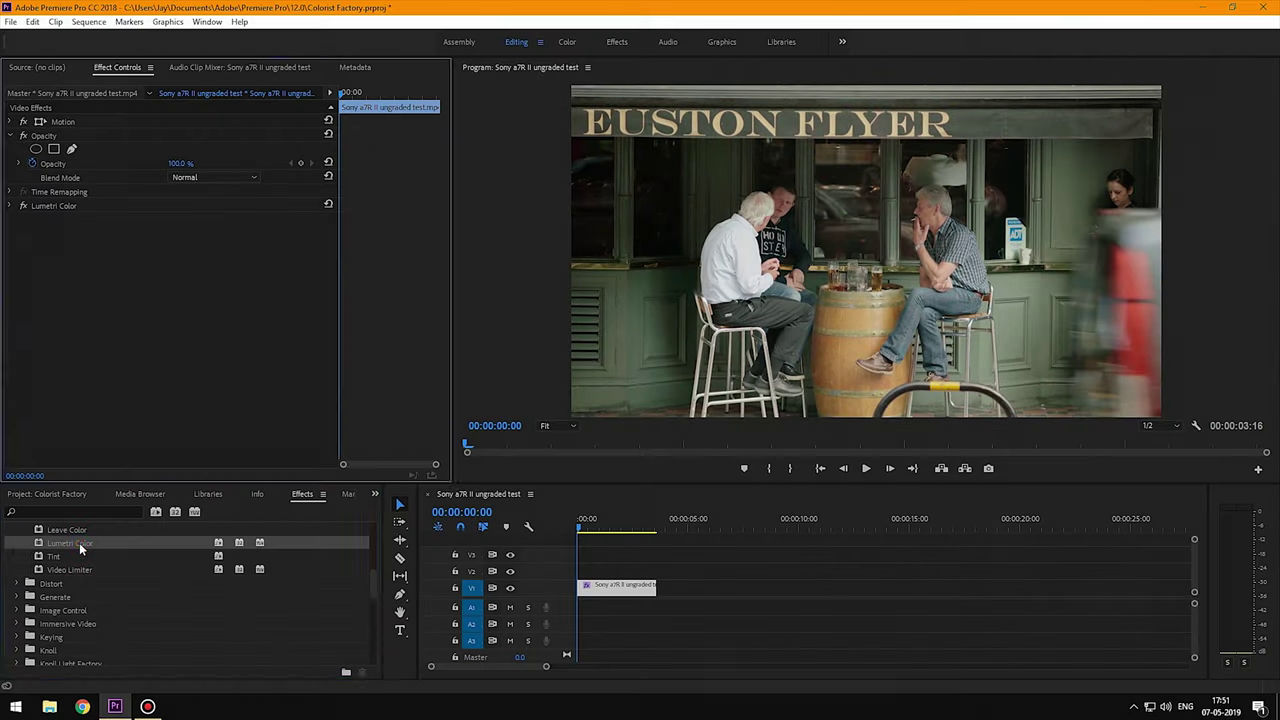
- Add a second Lumetri Color effect to the clip and set its Creative saturation to 0
left_click_drag(79, 542, 86, 437)
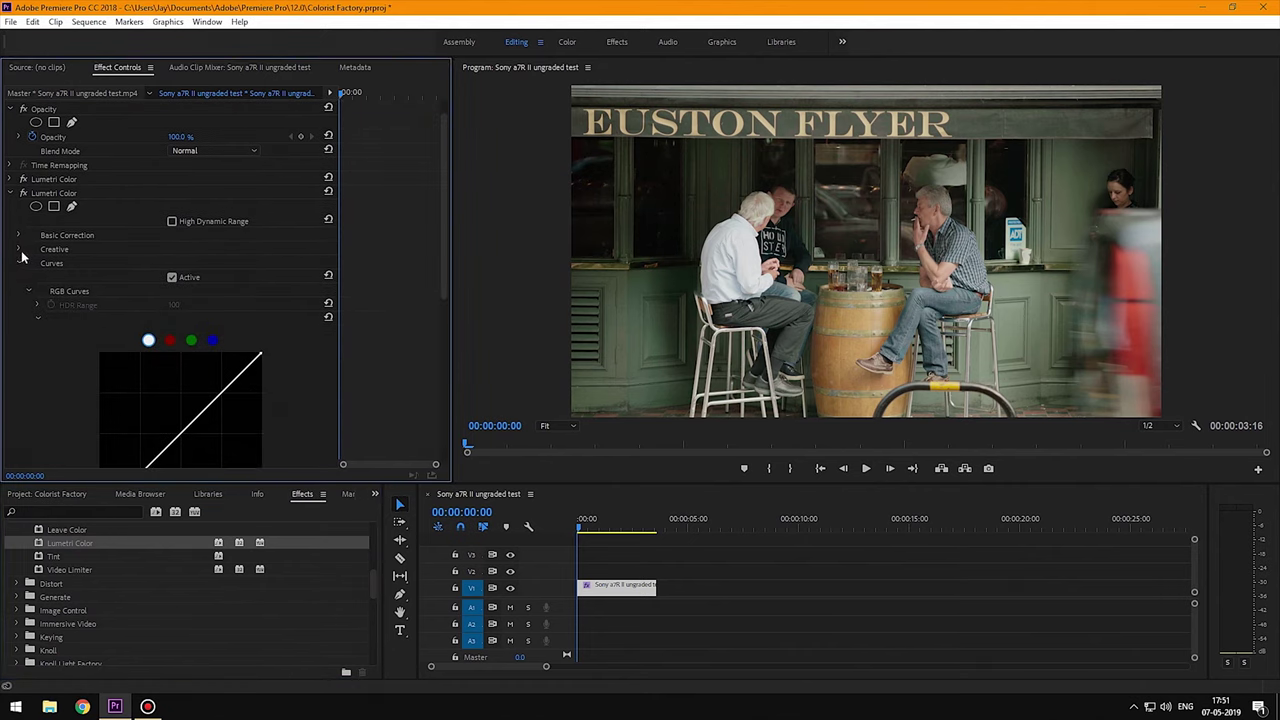
left_click(17, 249)
scroll(291, 314, "down", 2)
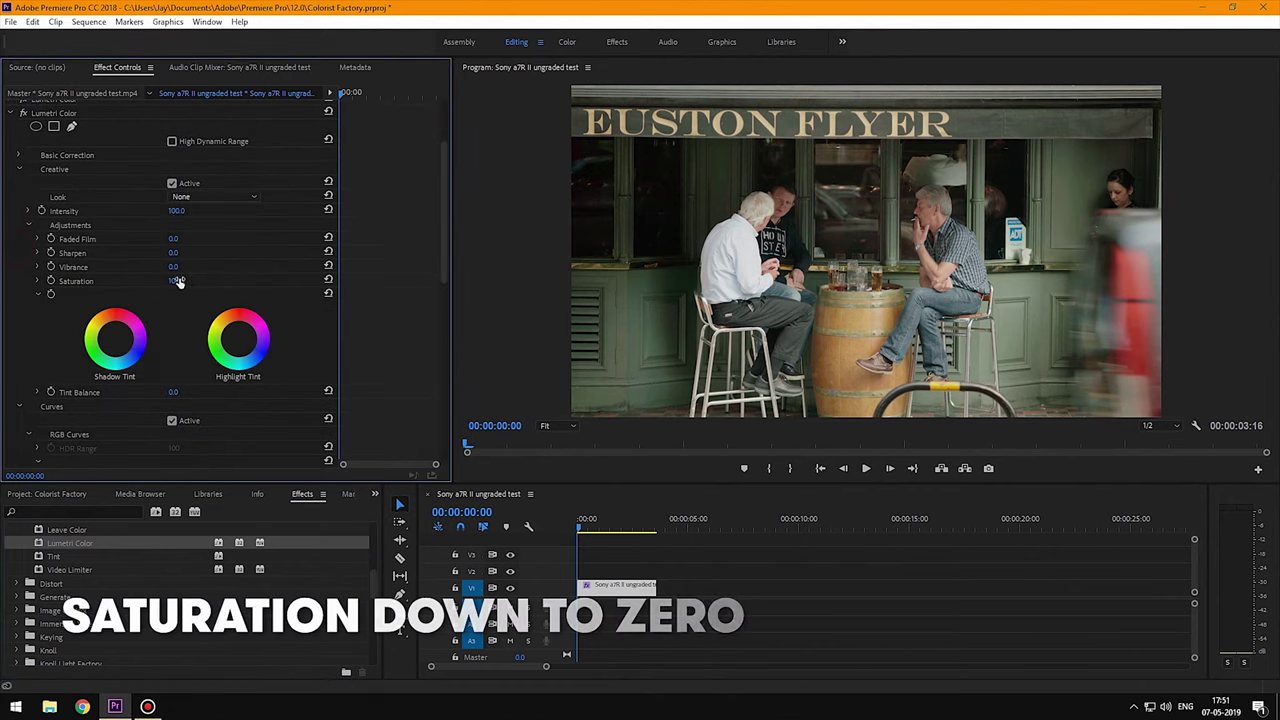
left_click_drag(177, 281, 76, 281)
- Lower the shadows and midtones with two points on the white RGB curve, and reset the Creative saturation to 100
scroll(196, 276, "down", 6)
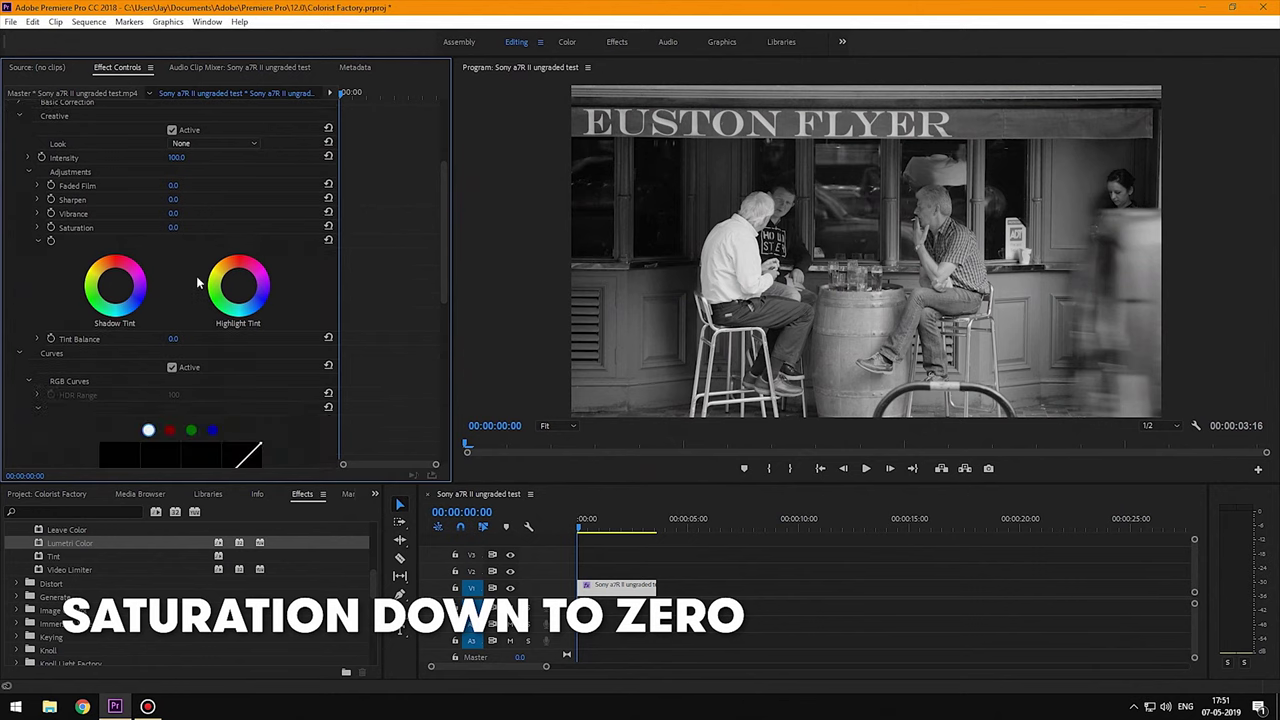
mouse_move(134, 399)
left_mouse_down()
mouse_move(148, 406)
mouse_move(141, 420)
left_mouse_up()
left_click_drag(194, 372, 189, 362)
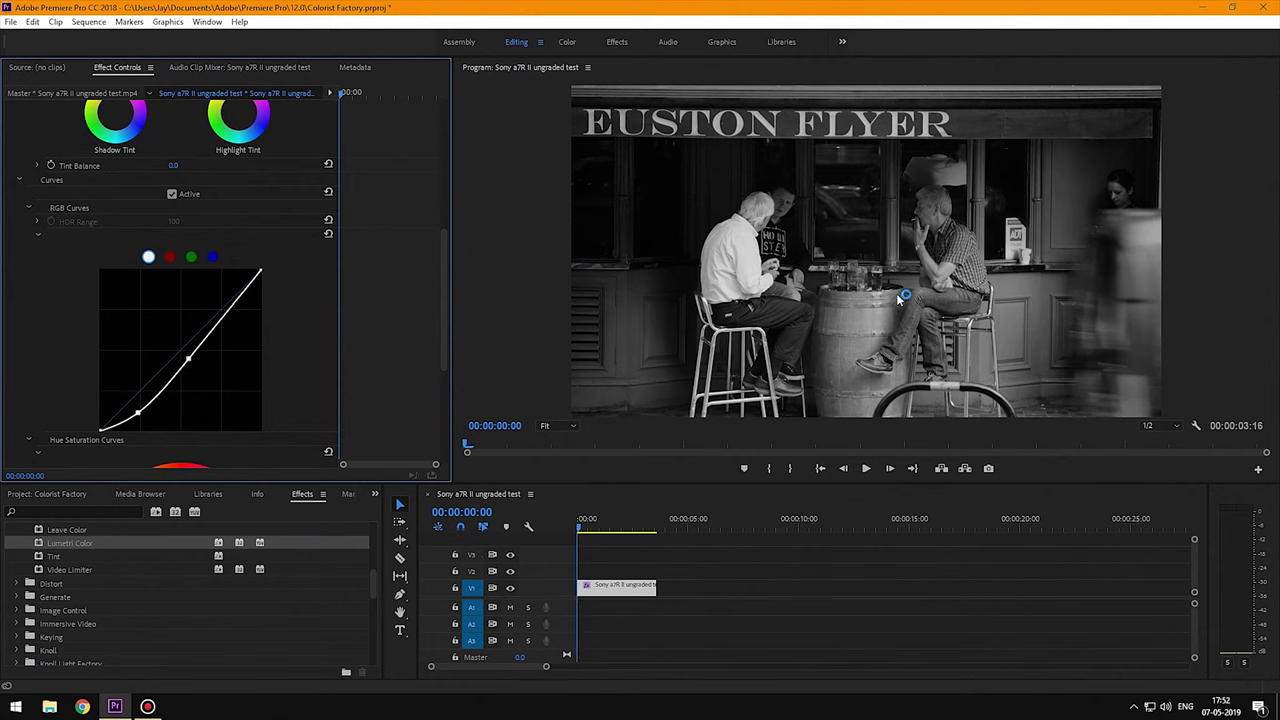
scroll(382, 255, "up", 4)
left_click(329, 254)
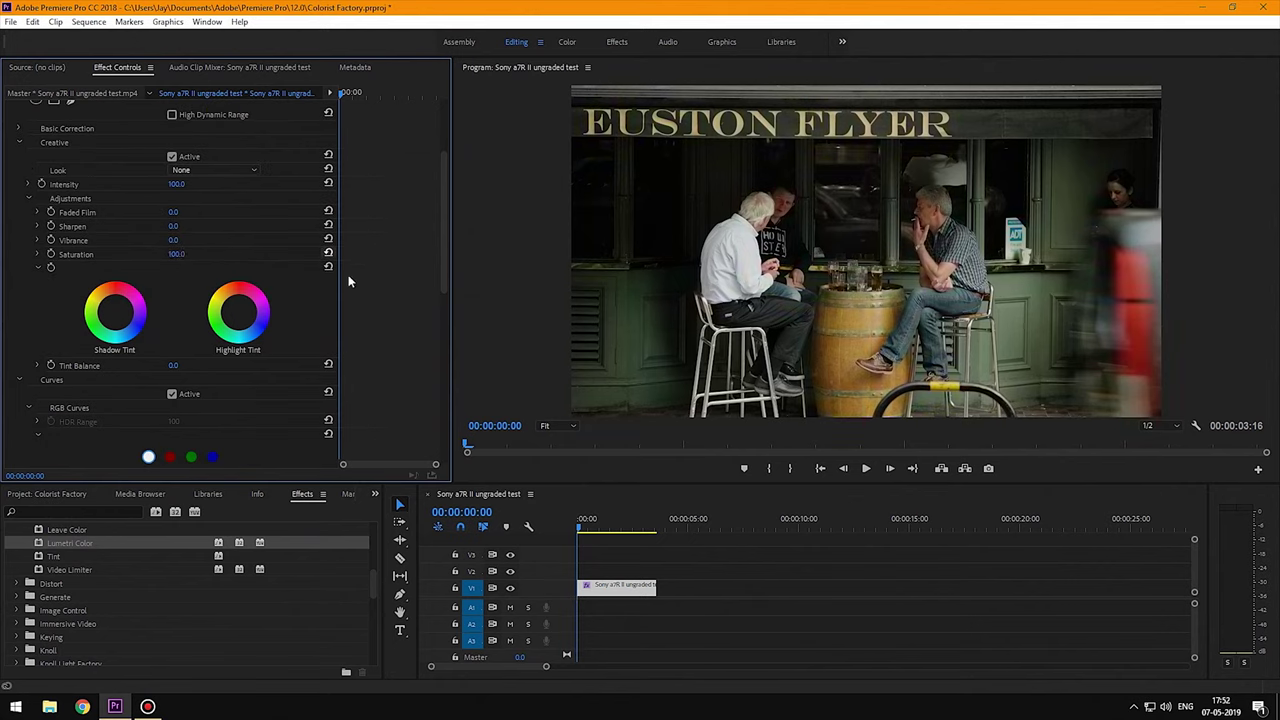
- Load Attawapiskat.cube from the Evening (Less Sunny) grading LUTs as the Creative look of the second Lumetri Color effect
scroll(285, 288, "up", 4)
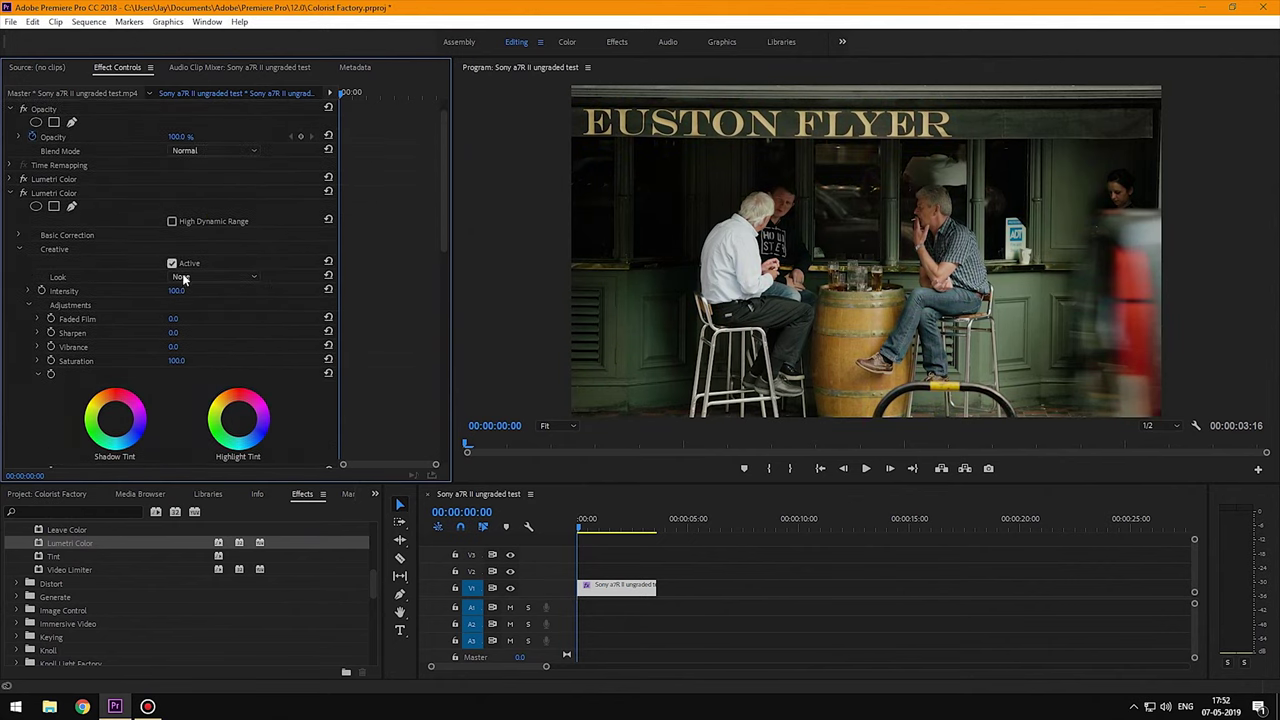
left_click(196, 277)
left_click(320, 50)
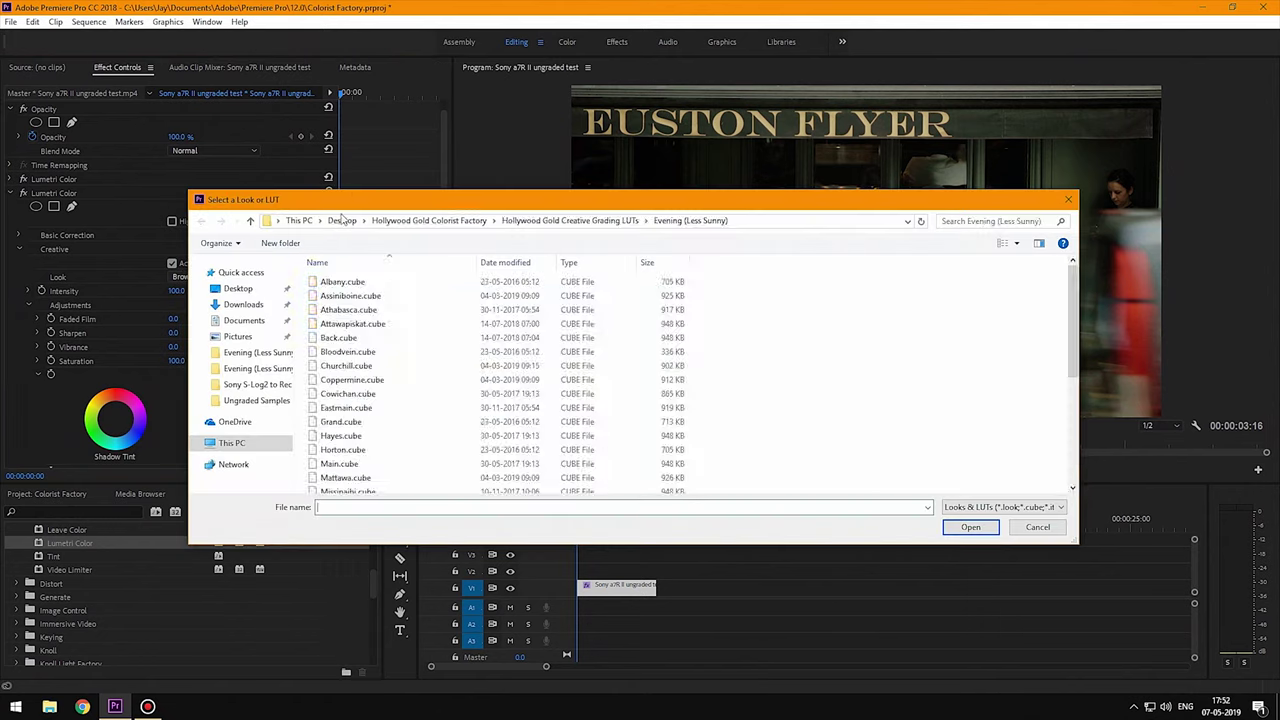
double_click(408, 296)
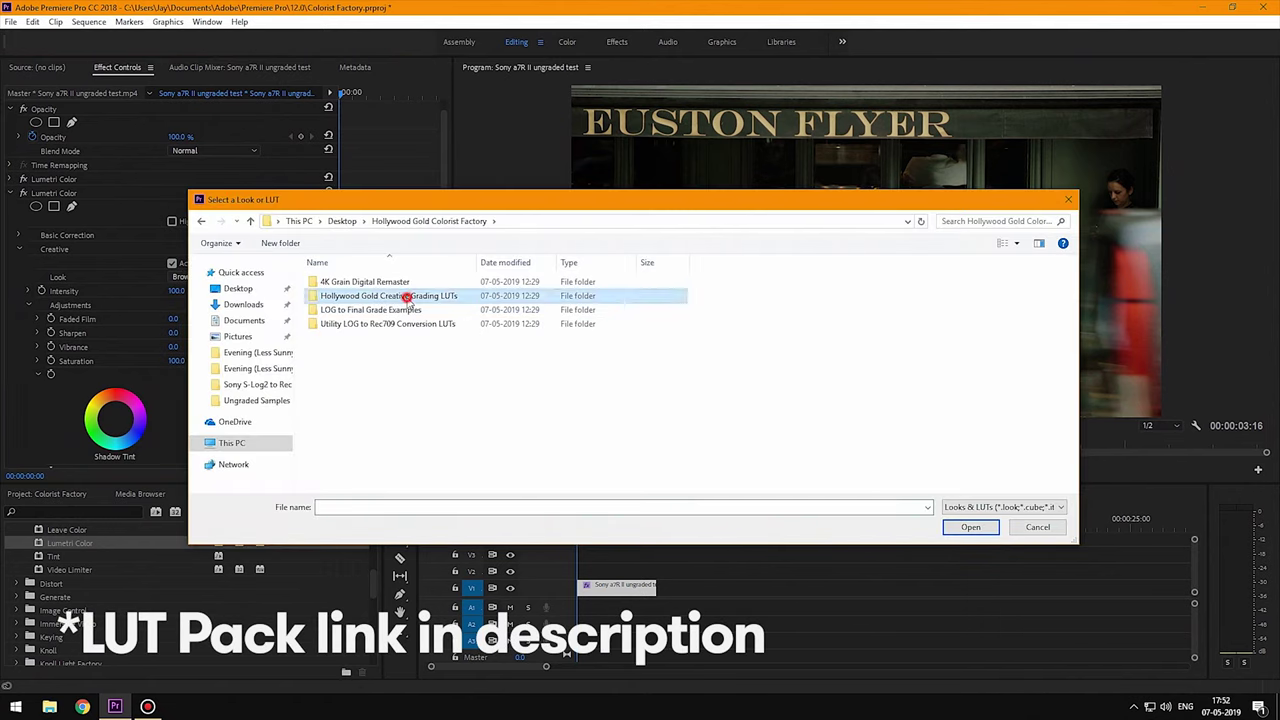
double_click(338, 296)
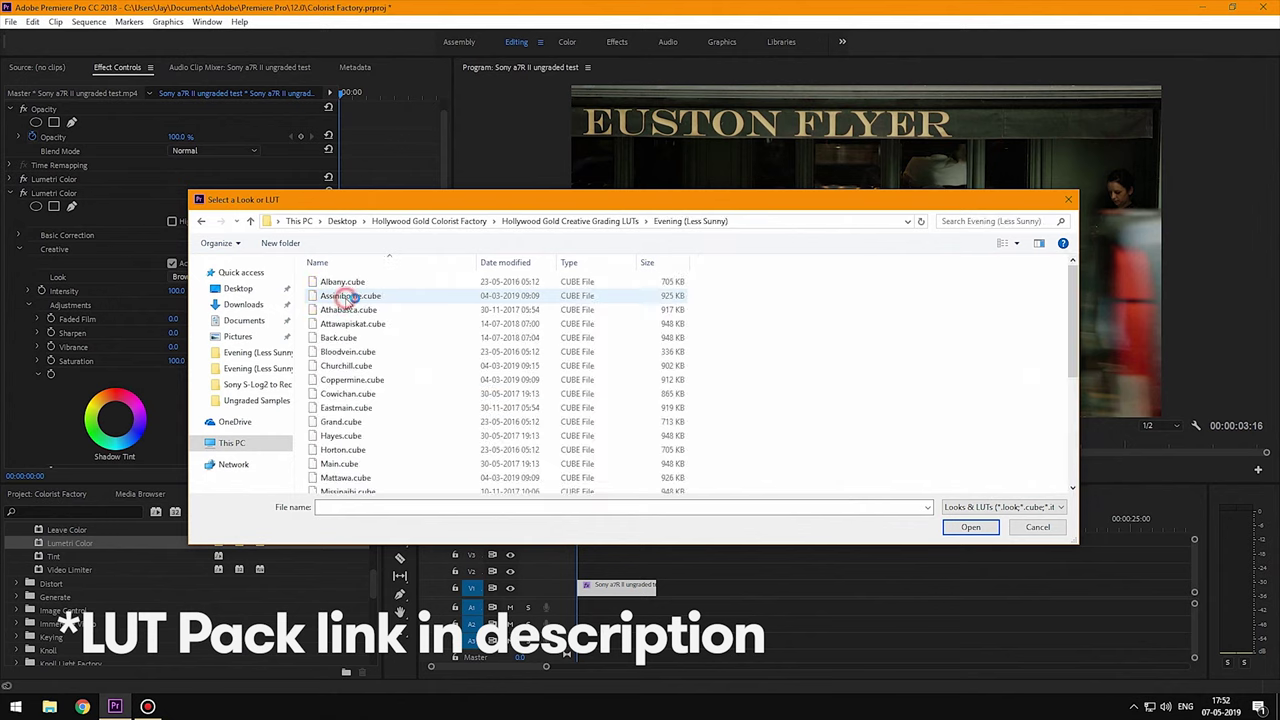
double_click(352, 323)
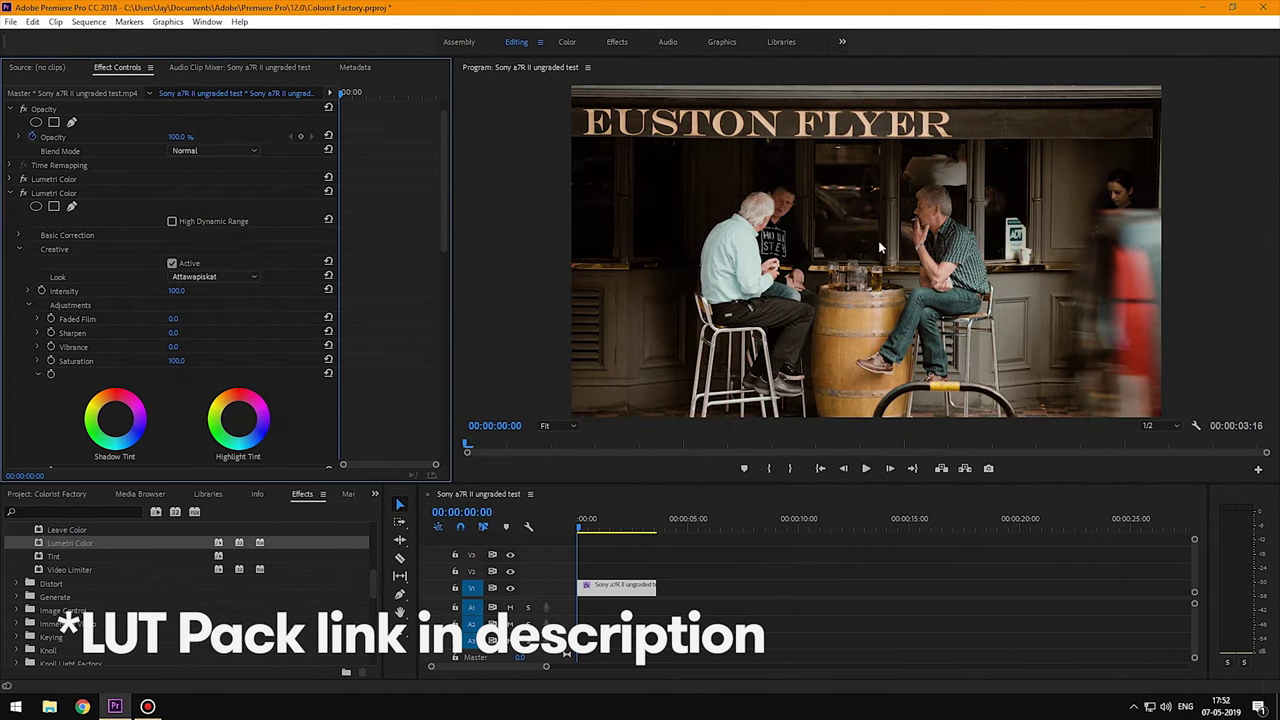
- Raise the midtone and shadow points of the second Lumetri Color effect's white RGB curve slightly
scroll(270, 330, "down", 10)
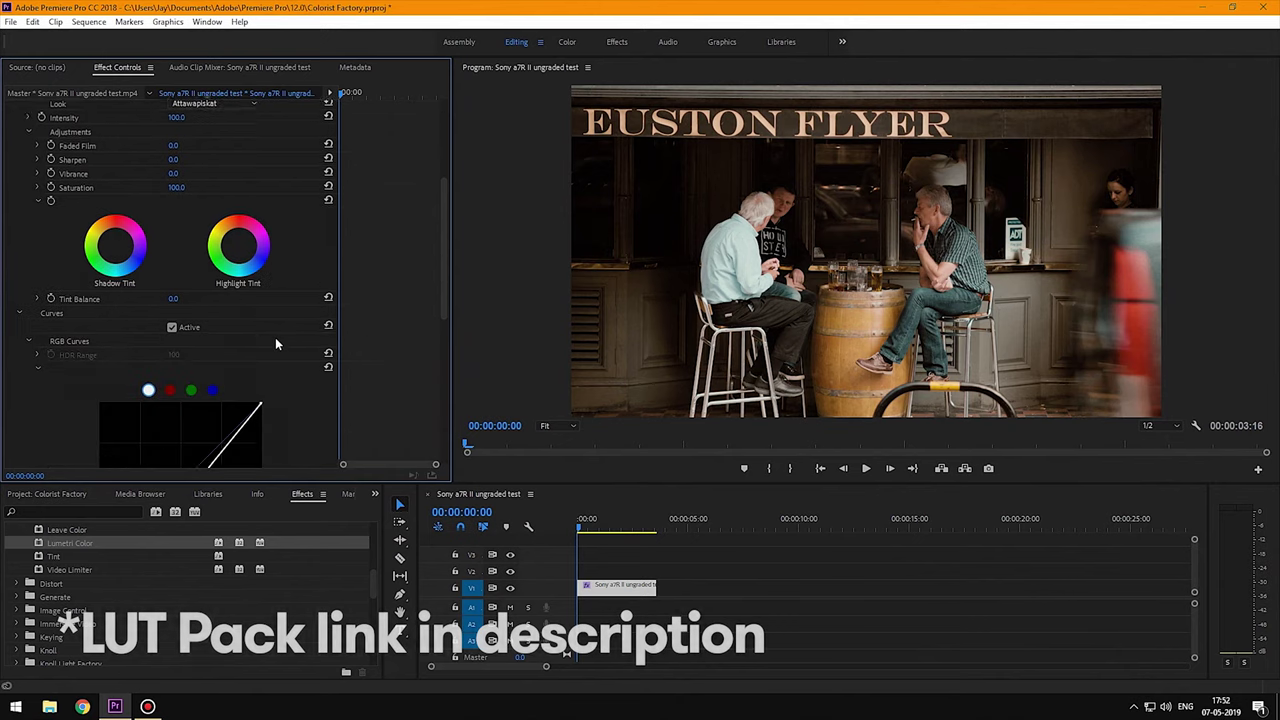
left_click_drag(187, 399, 183, 394)
left_click_drag(138, 455, 136, 451)
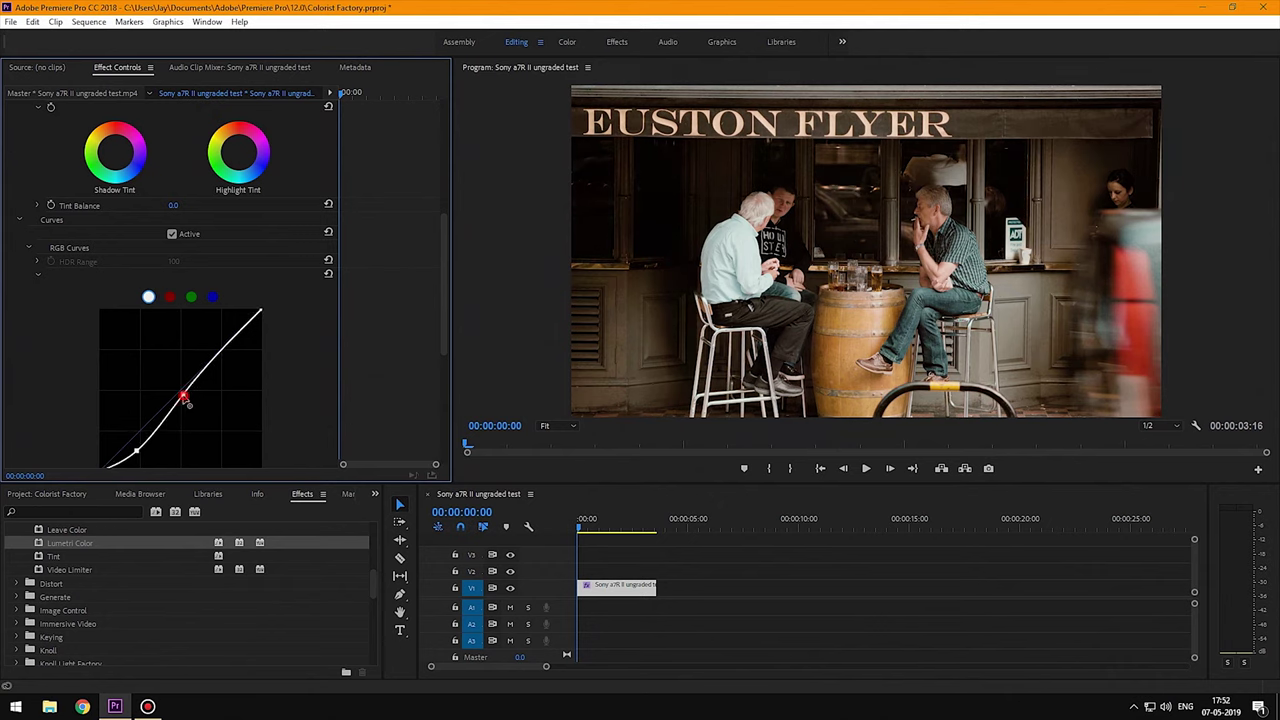
- Set the HSL Secondary key color by sampling the smoking man's skin in the program preview at 150% zoom
scroll(384, 254, "up", 4)
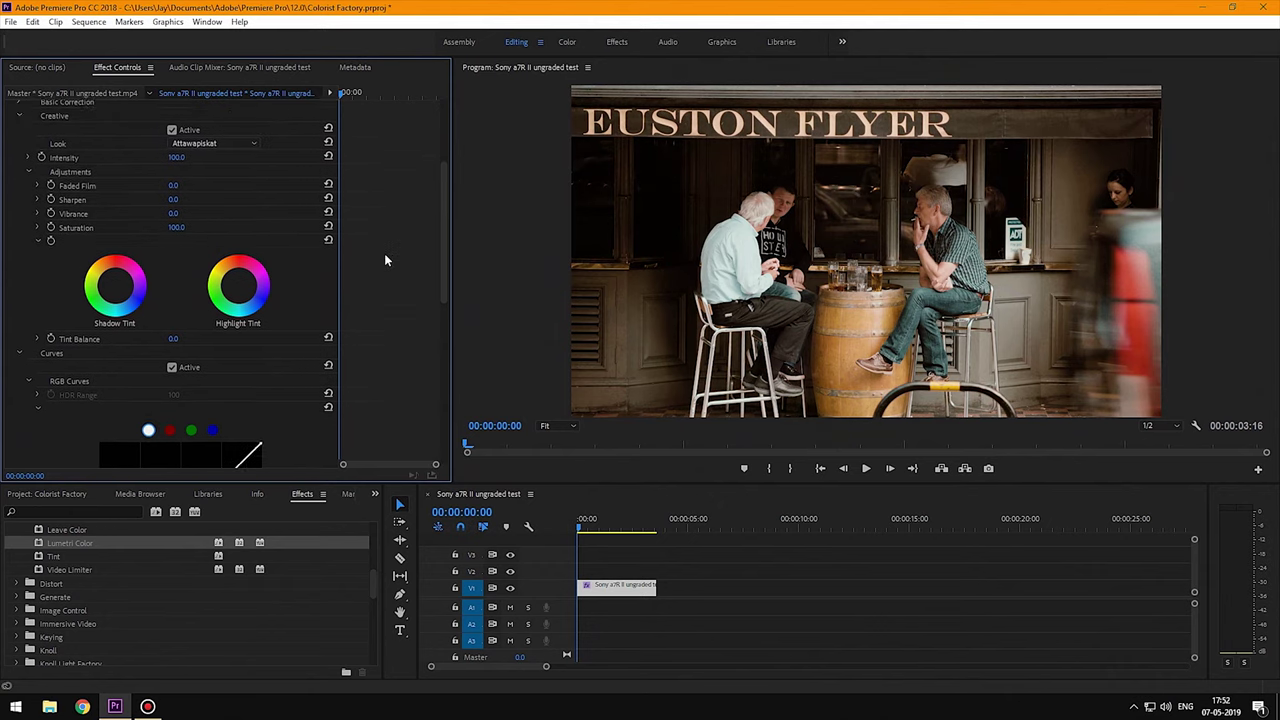
scroll(35, 199, "up", 1)
left_click(19, 195)
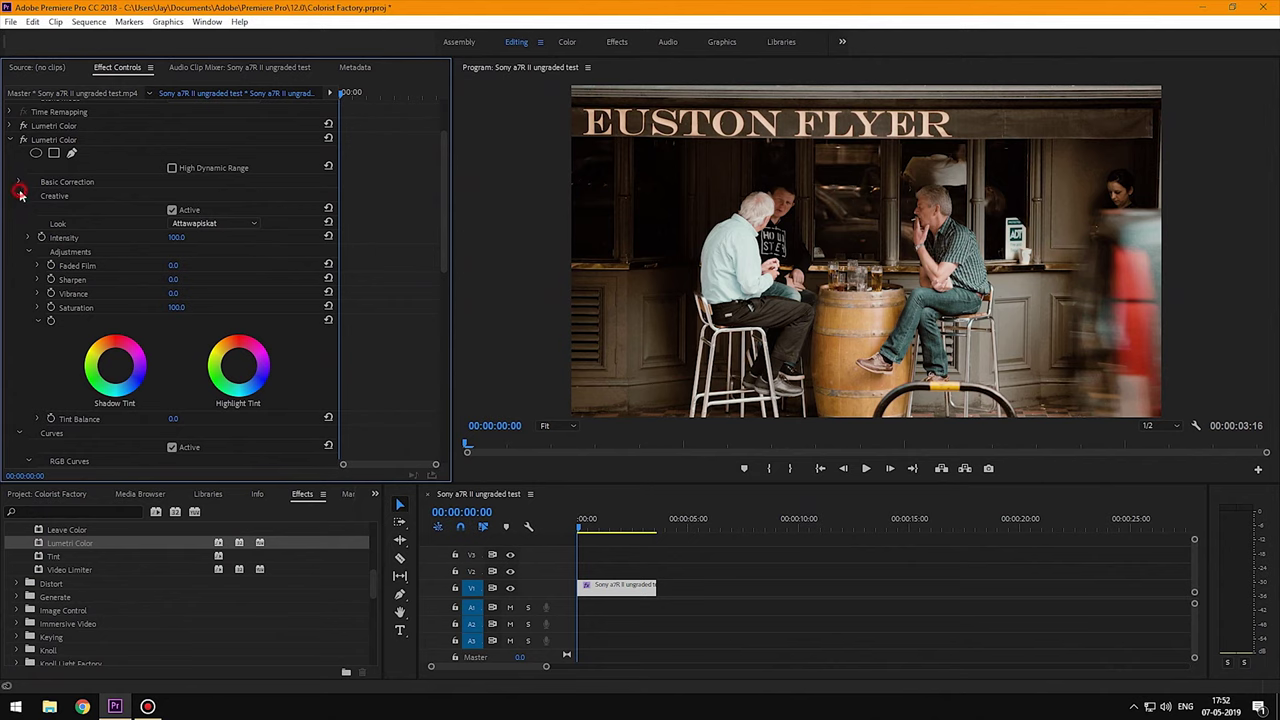
left_click(20, 210)
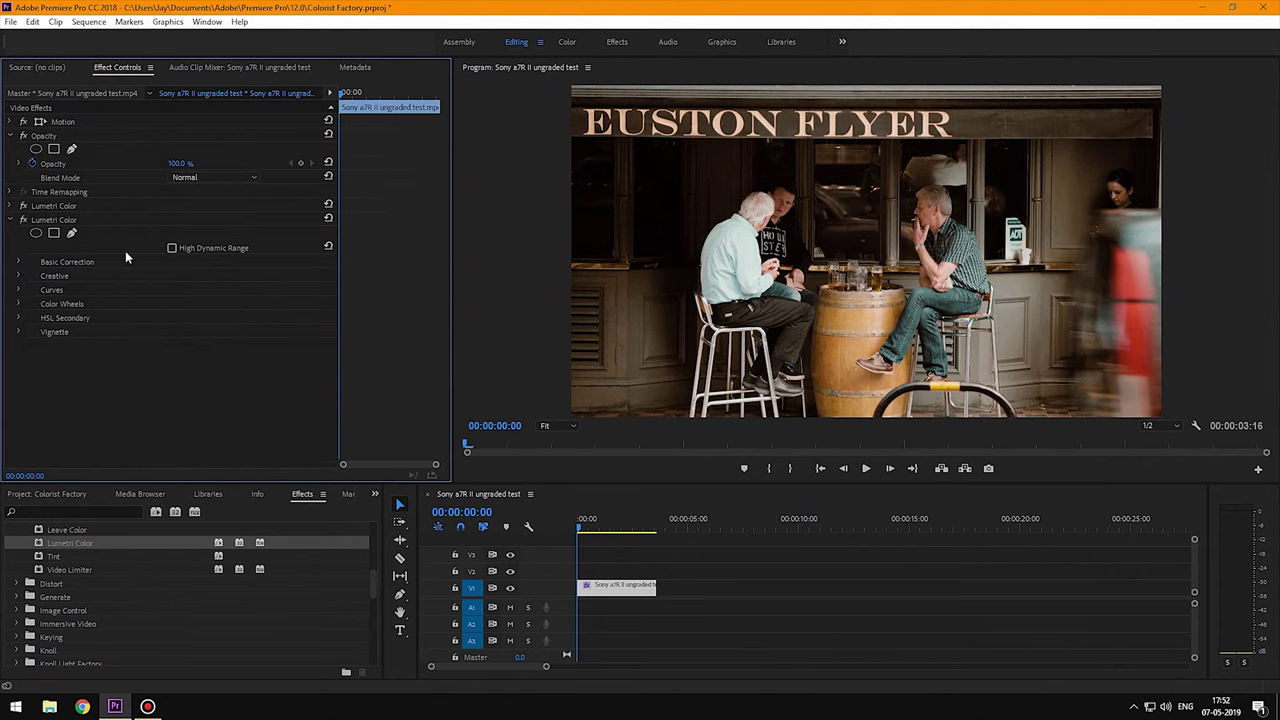
left_click(18, 318)
scroll(200, 262, "down", 2)
left_click(551, 424)
left_click(566, 532)
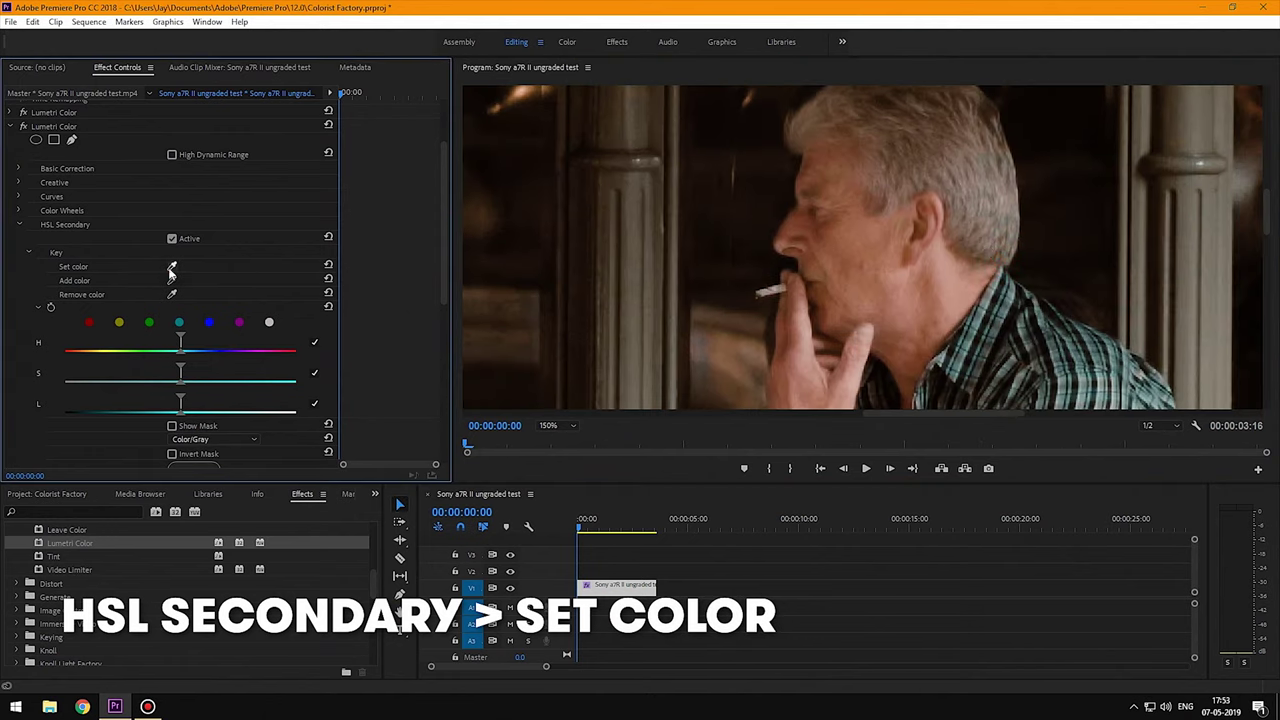
left_click(836, 270)
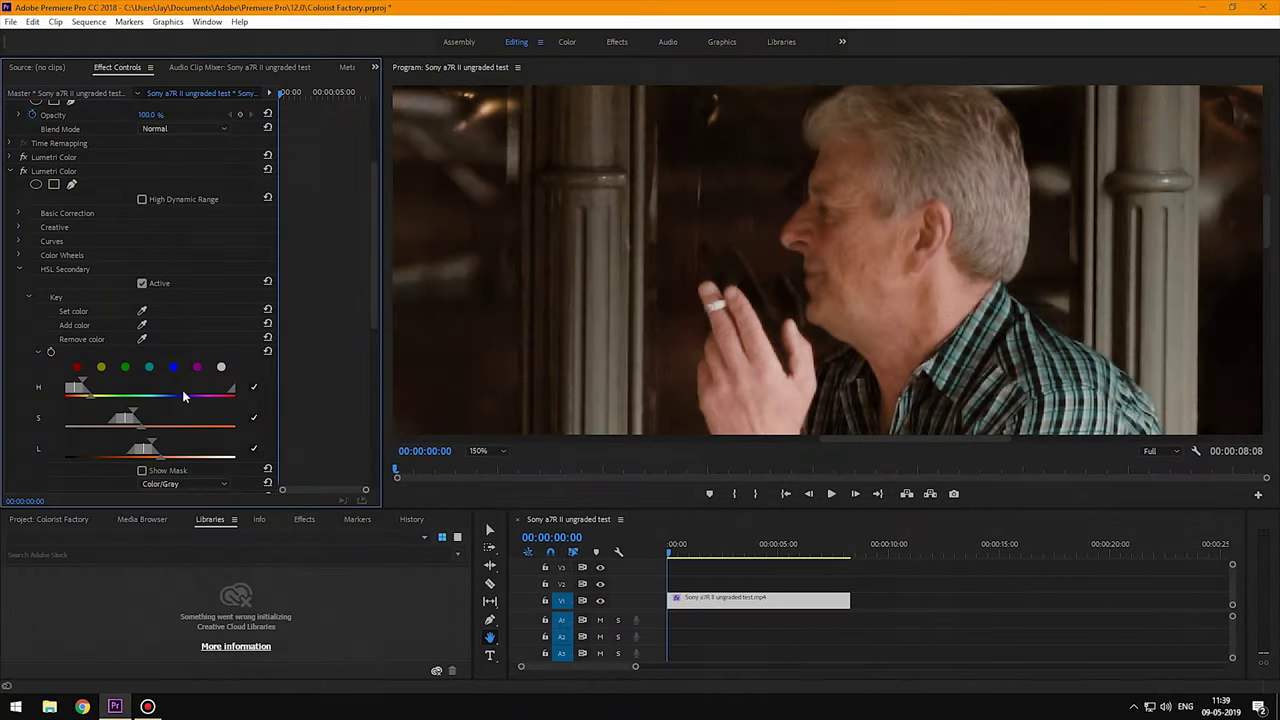
- Show the HSL Secondary mask and add further skin tones from the man's face to the key
left_click(143, 471)
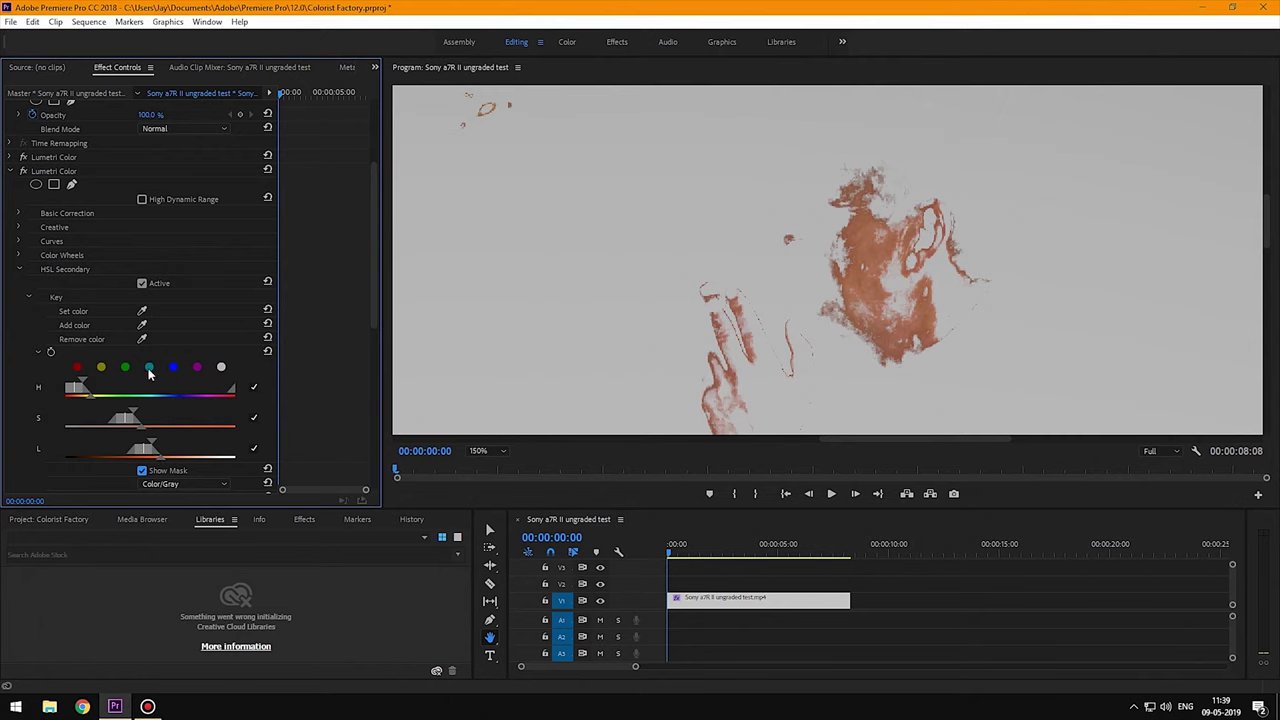
left_click(142, 325)
left_click(905, 262)
mouse_move(915, 286)
left_mouse_down()
mouse_move(956, 298)
mouse_move(874, 190)
left_mouse_up()
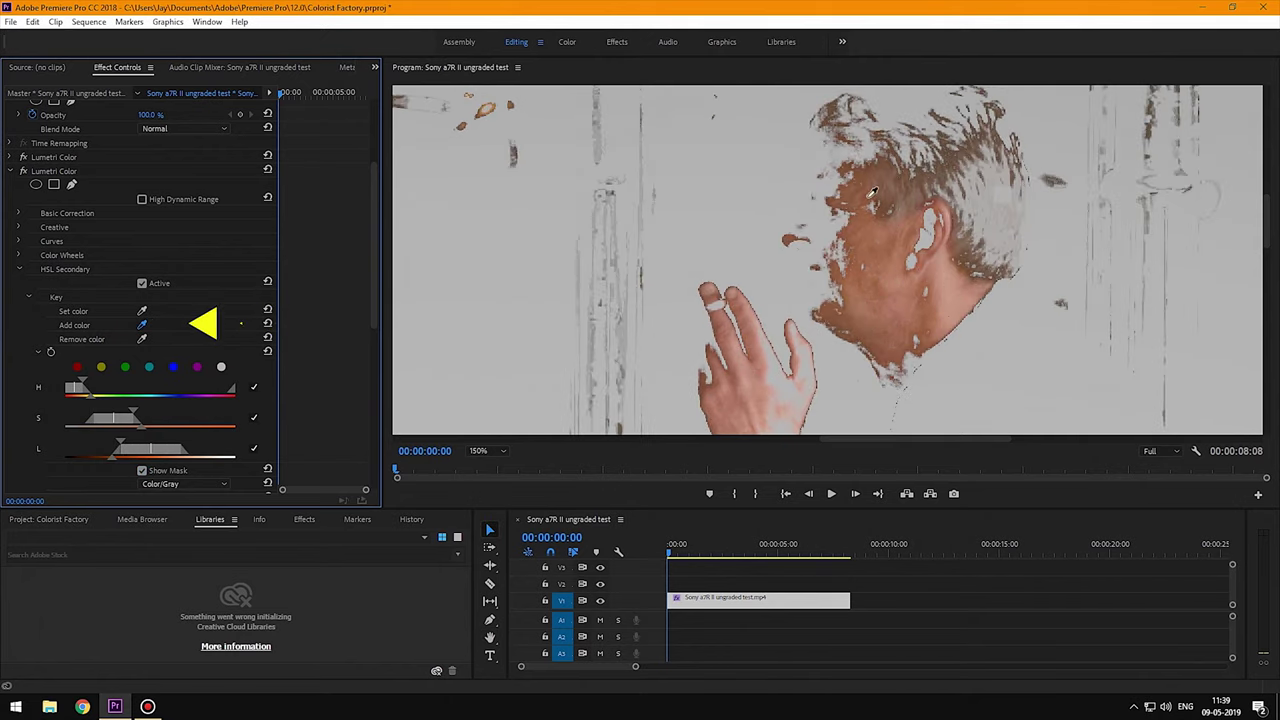
left_click(843, 214)
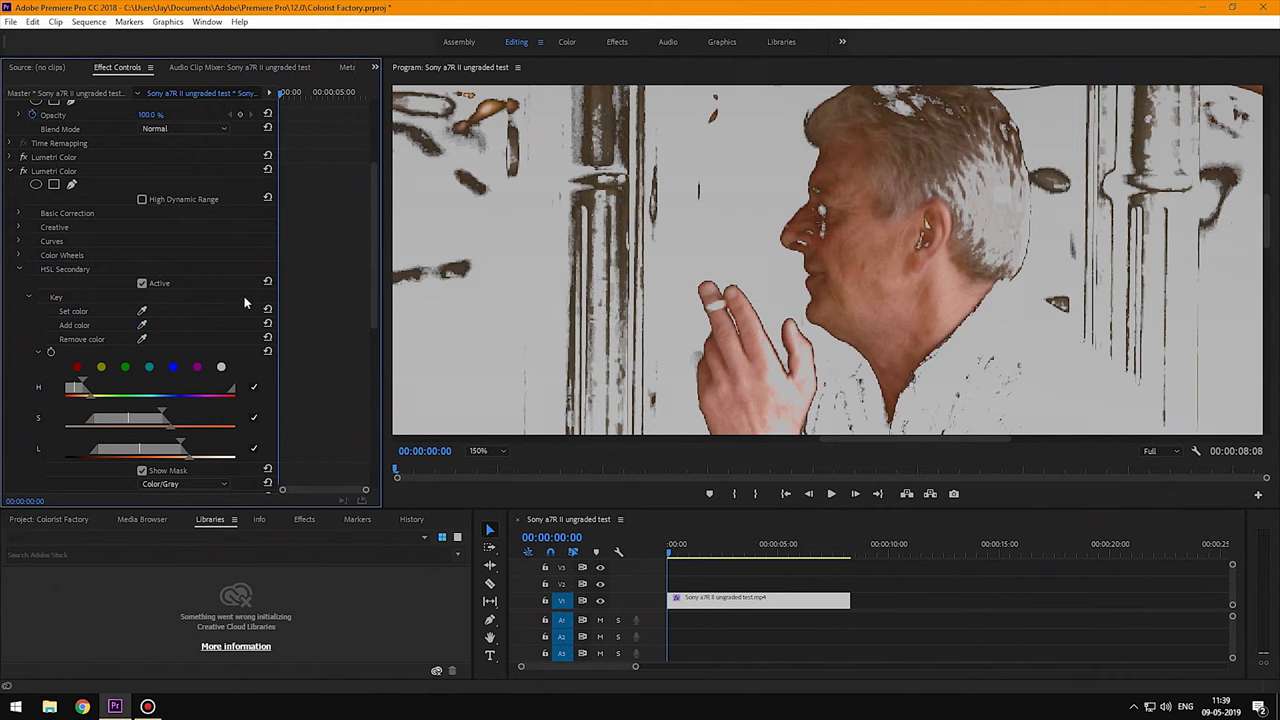
- Soften the HSL key's ranges and refine its mask with a Denoise of 83 and some Blur
scroll(187, 334, "down", 3)
left_click_drag(103, 306, 95, 306)
left_click_drag(181, 349, 192, 367)
scroll(203, 383, "down", 2)
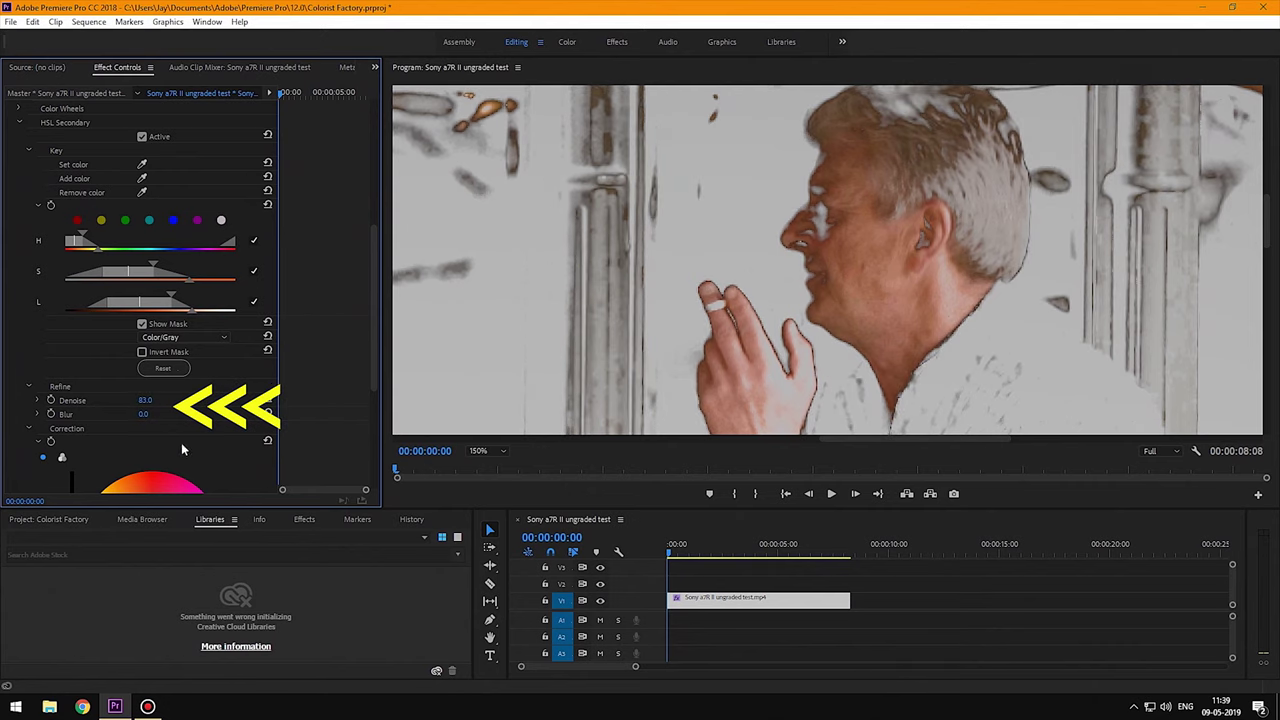
left_click_drag(143, 414, 143, 414)
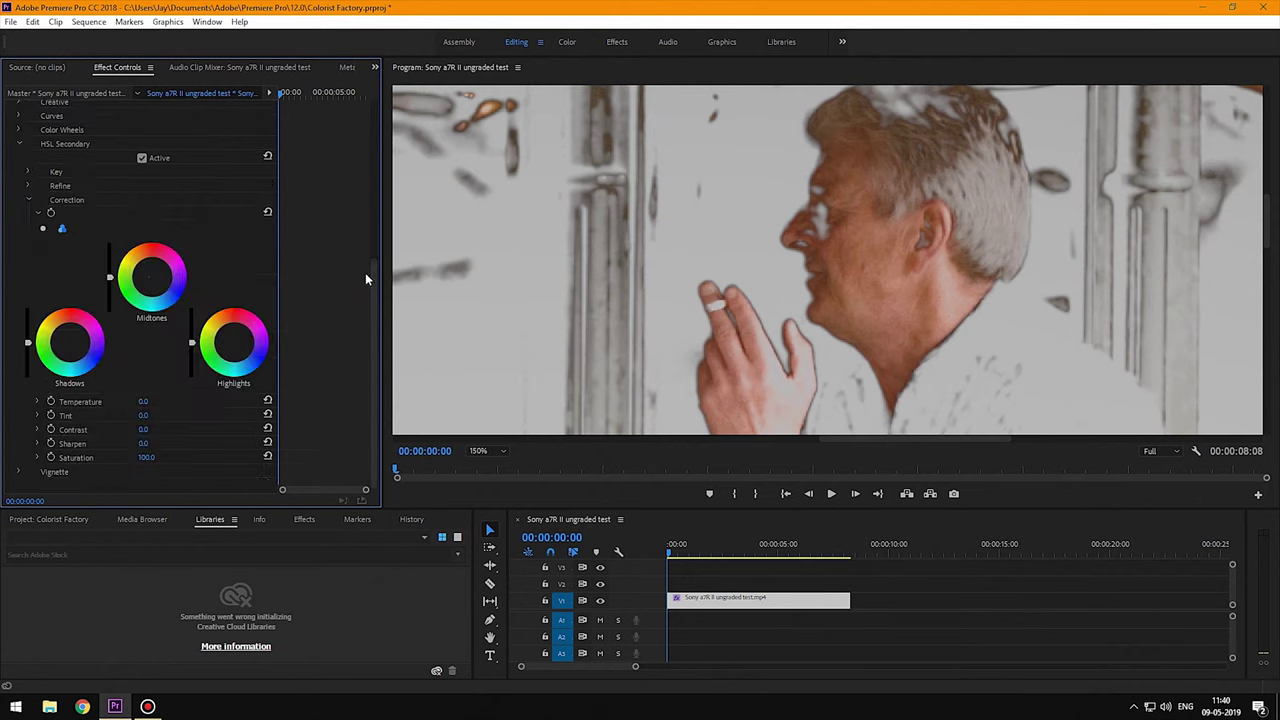
- Draw a closed free-form Opacity mask around the man's face in the program preview
left_click_drag(371, 277, 405, 130)
scroll(191, 202, "up", 1)
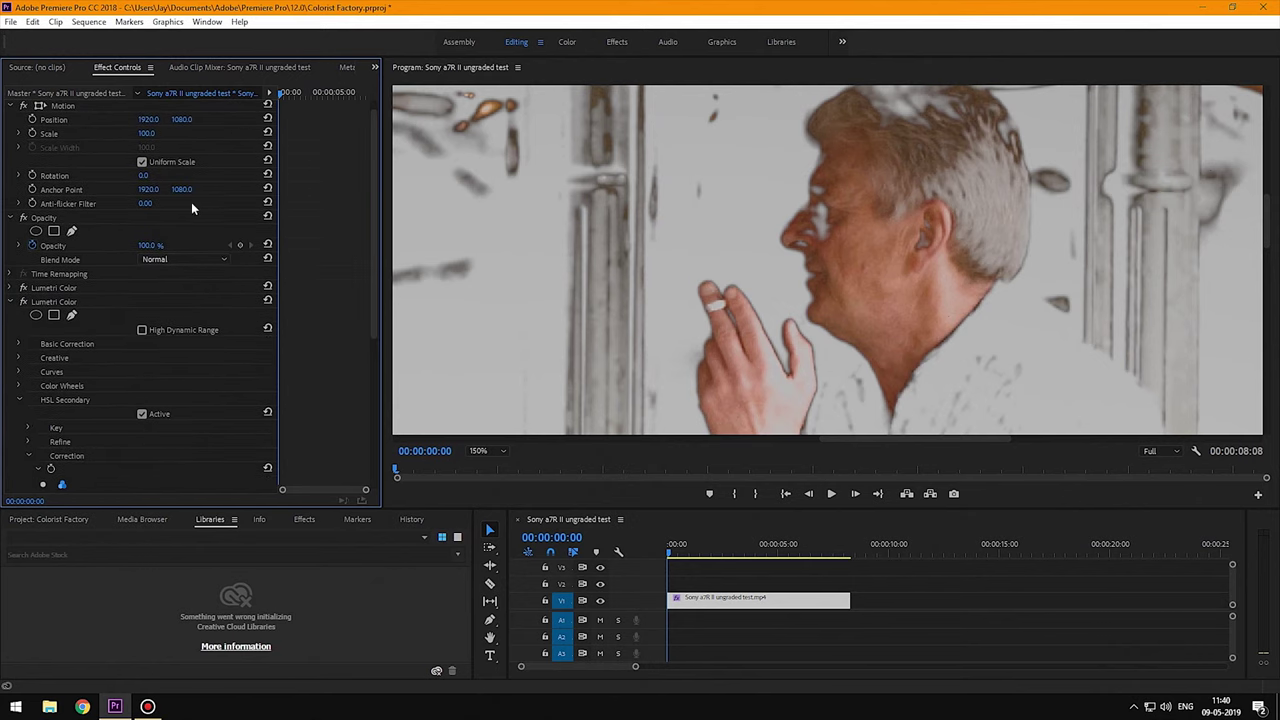
scroll(68, 230, "up", 1)
left_click(71, 247)
left_click(830, 158)
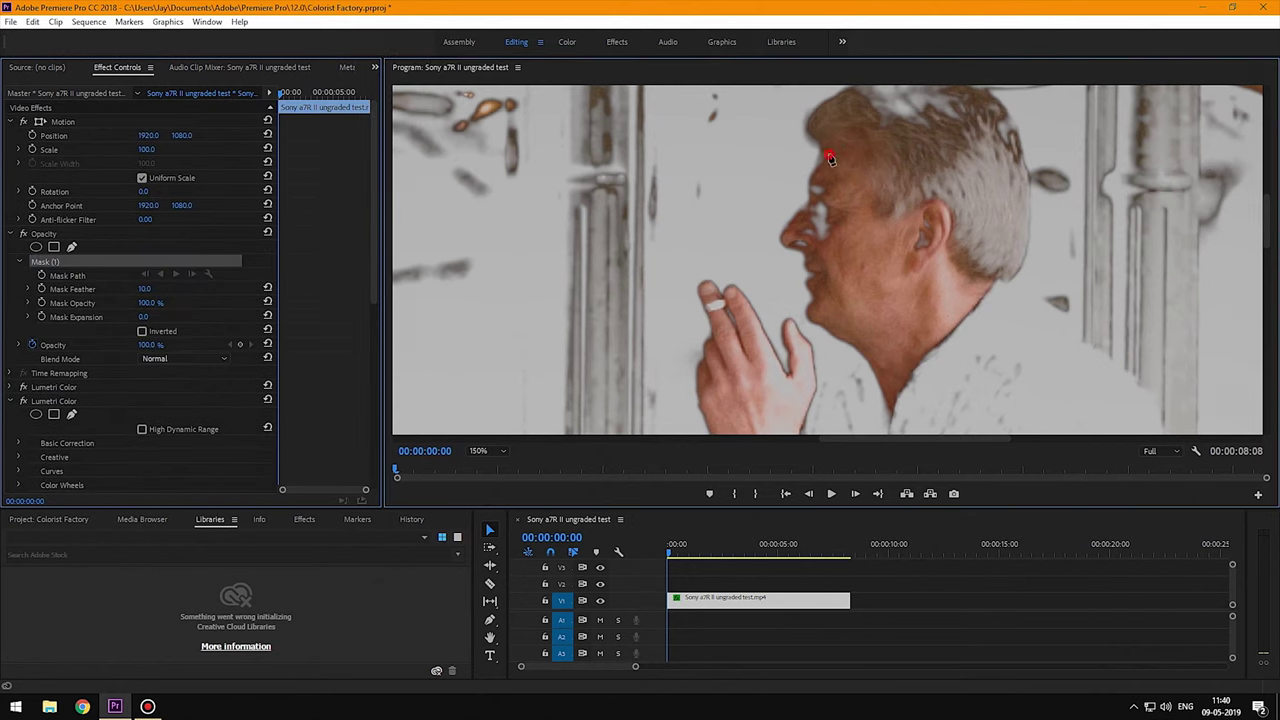
left_click(818, 252)
left_click(967, 305)
left_click(830, 157)
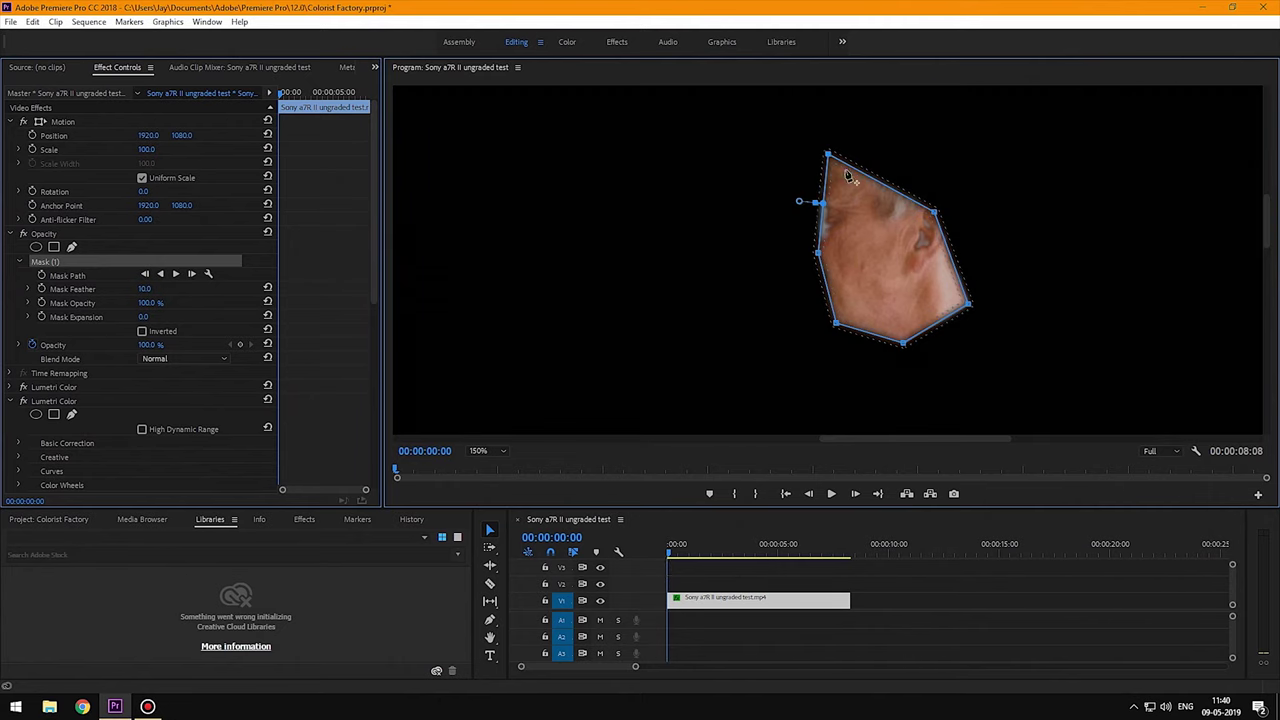
- Show the Lumetri Scopes vectorscope beside the program preview, then widen and reframe the preview around the masked face
left_click(210, 23)
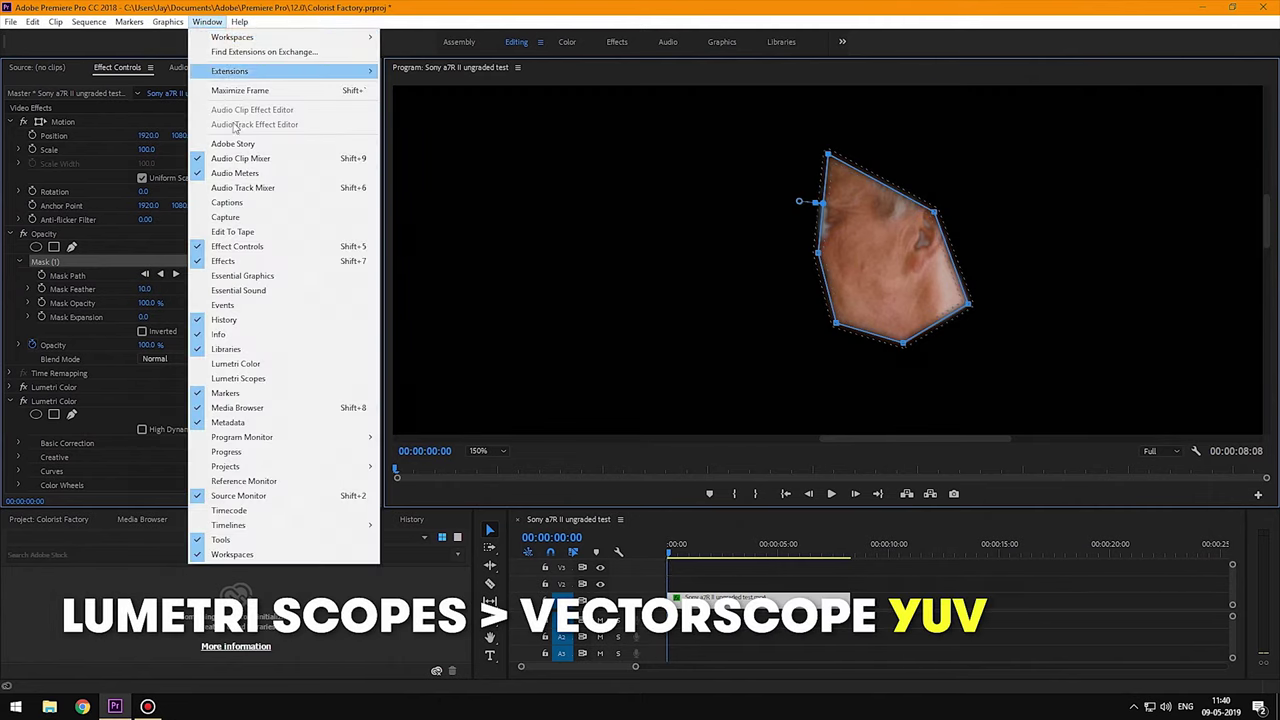
left_click(266, 378)
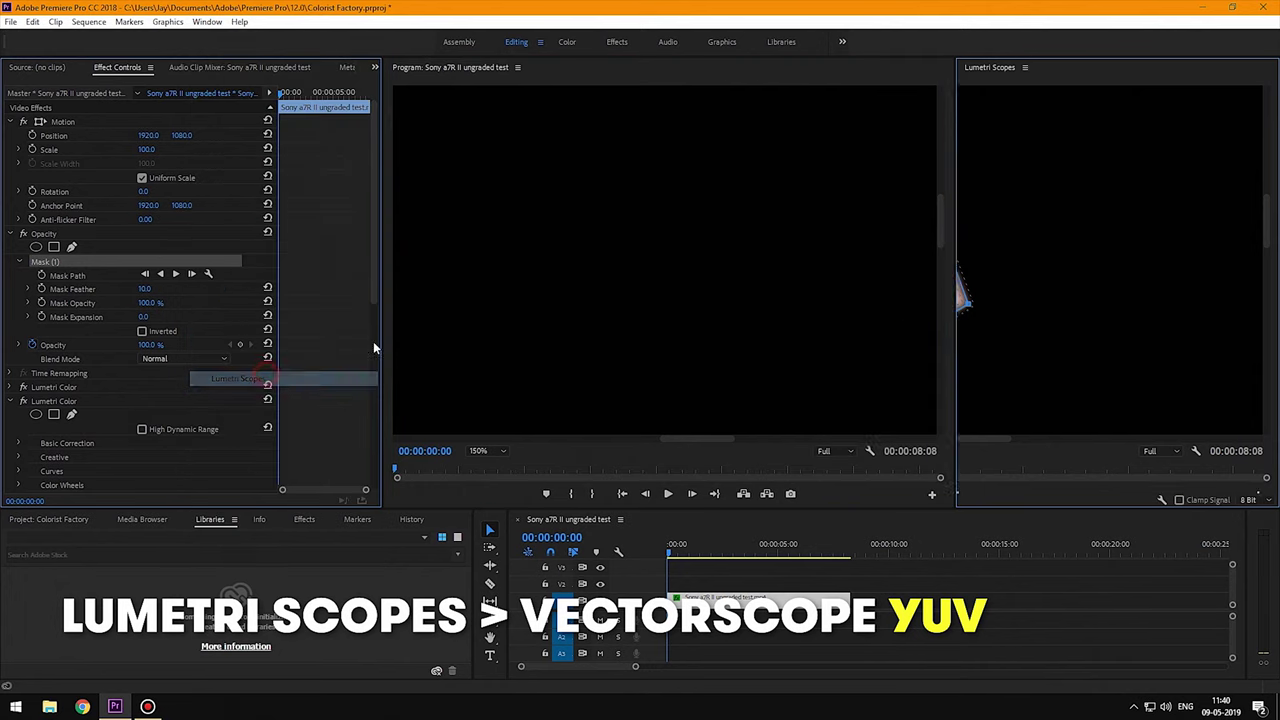
left_click_drag(381, 387, 317, 385)
left_click_drag(652, 438, 676, 438)
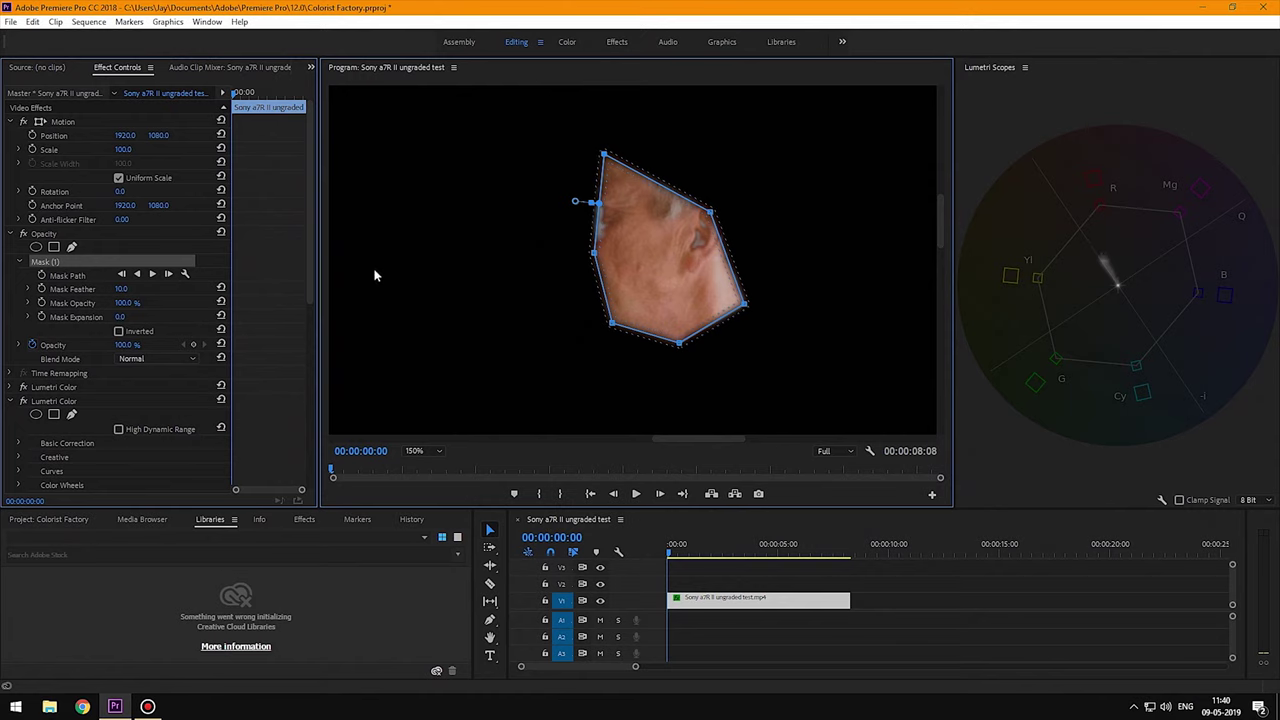
- Shift the HSL Secondary correction's midtones slightly toward orange to bring the masked skin onto the vectorscope's skin-tone line
scroll(77, 330, "down", 5)
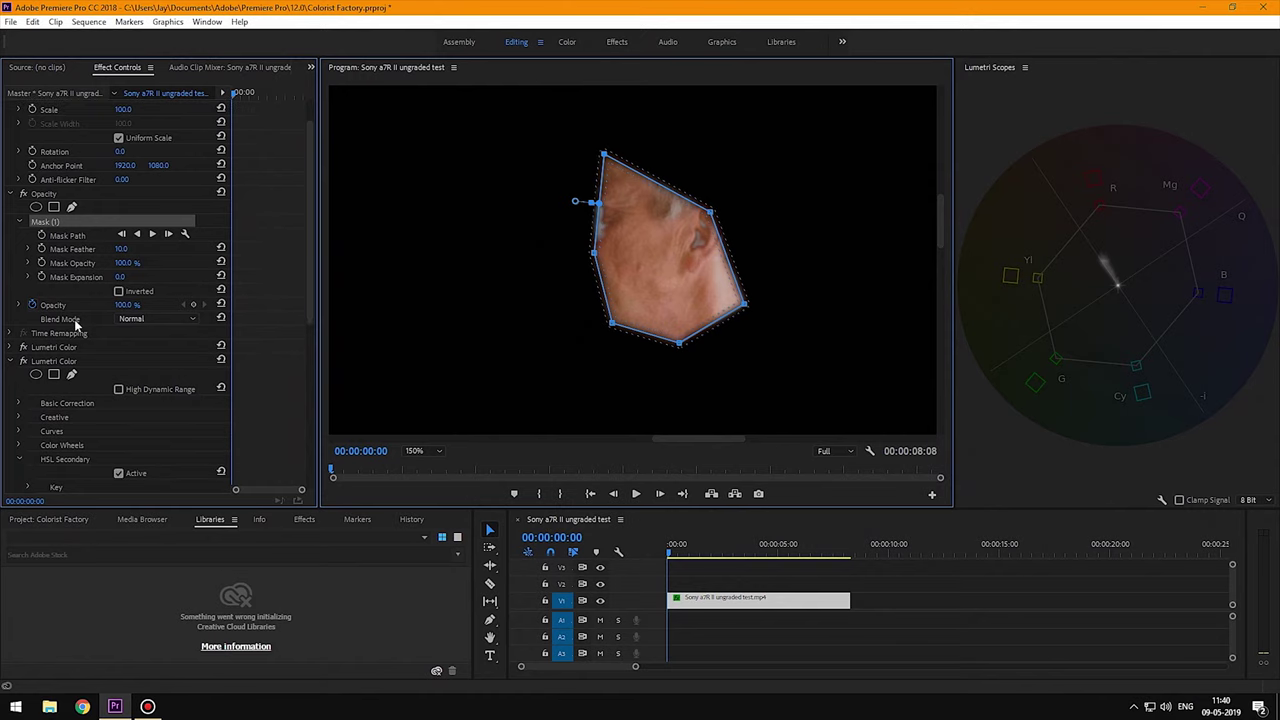
scroll(77, 334, "down", 4)
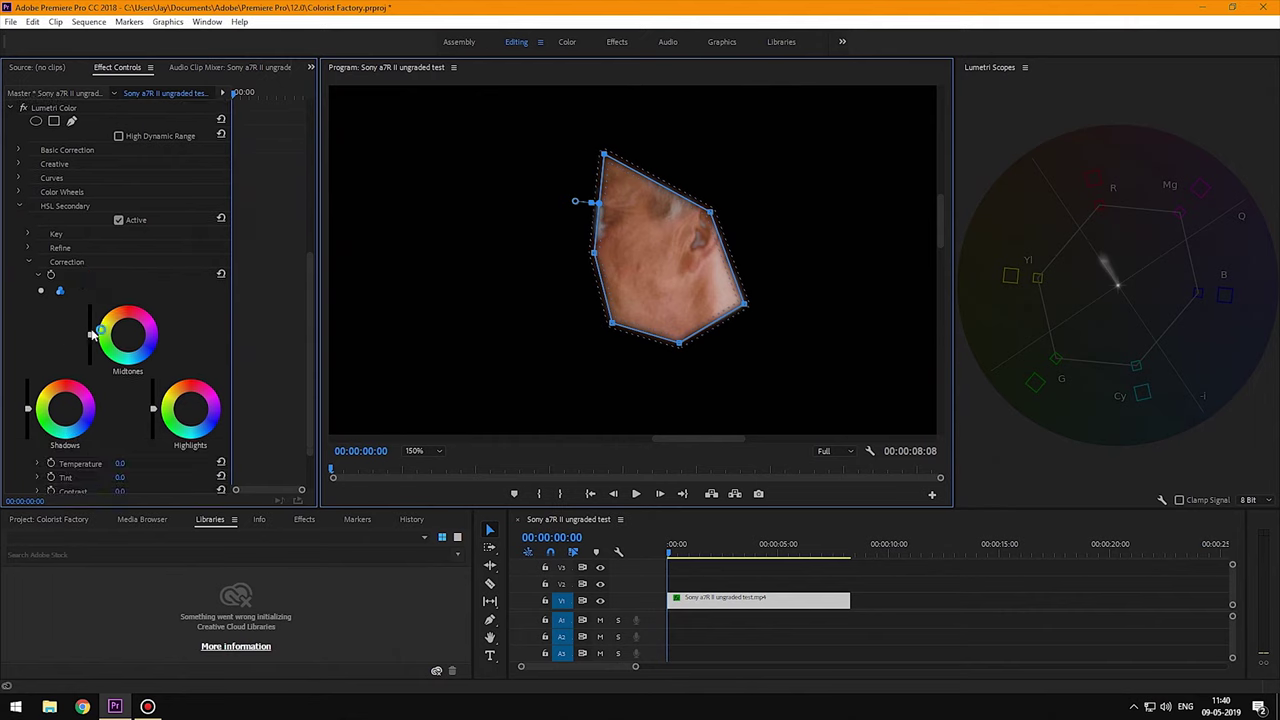
left_click_drag(127, 333, 126, 330)
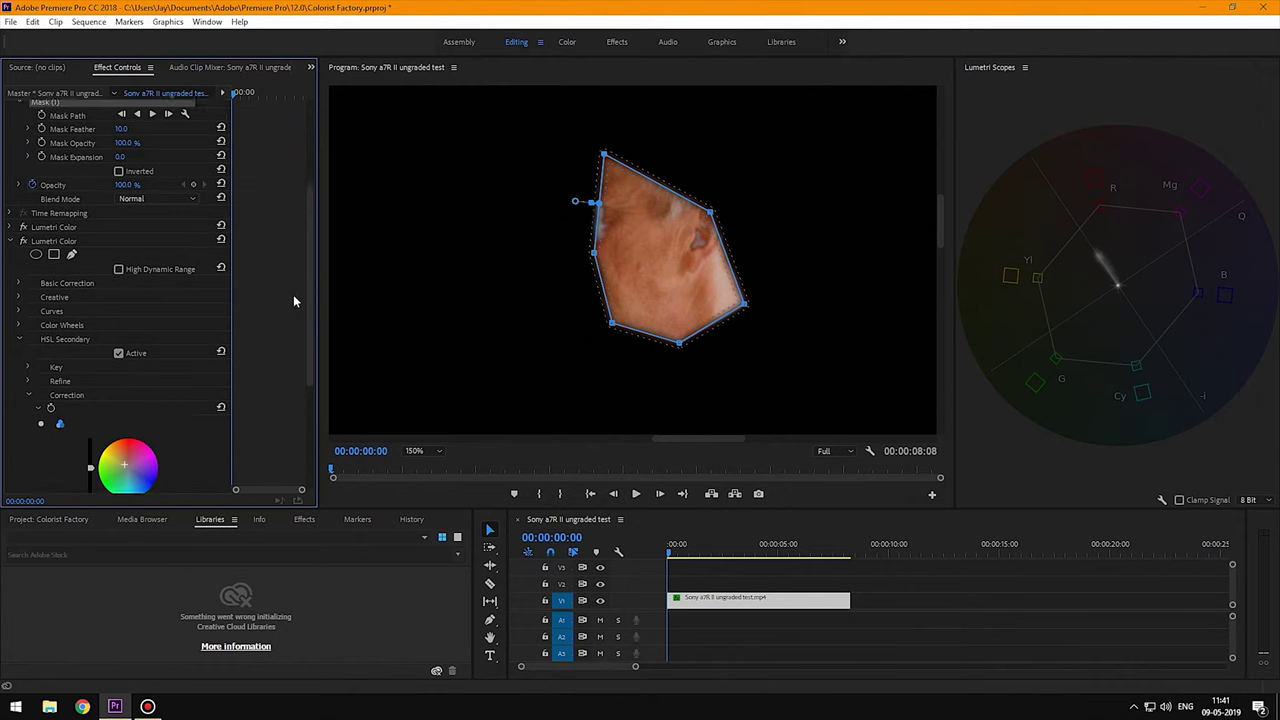
- Delete the Opacity mask around the man's face
scroll(293, 294, "up", 5)
left_click(50, 196)
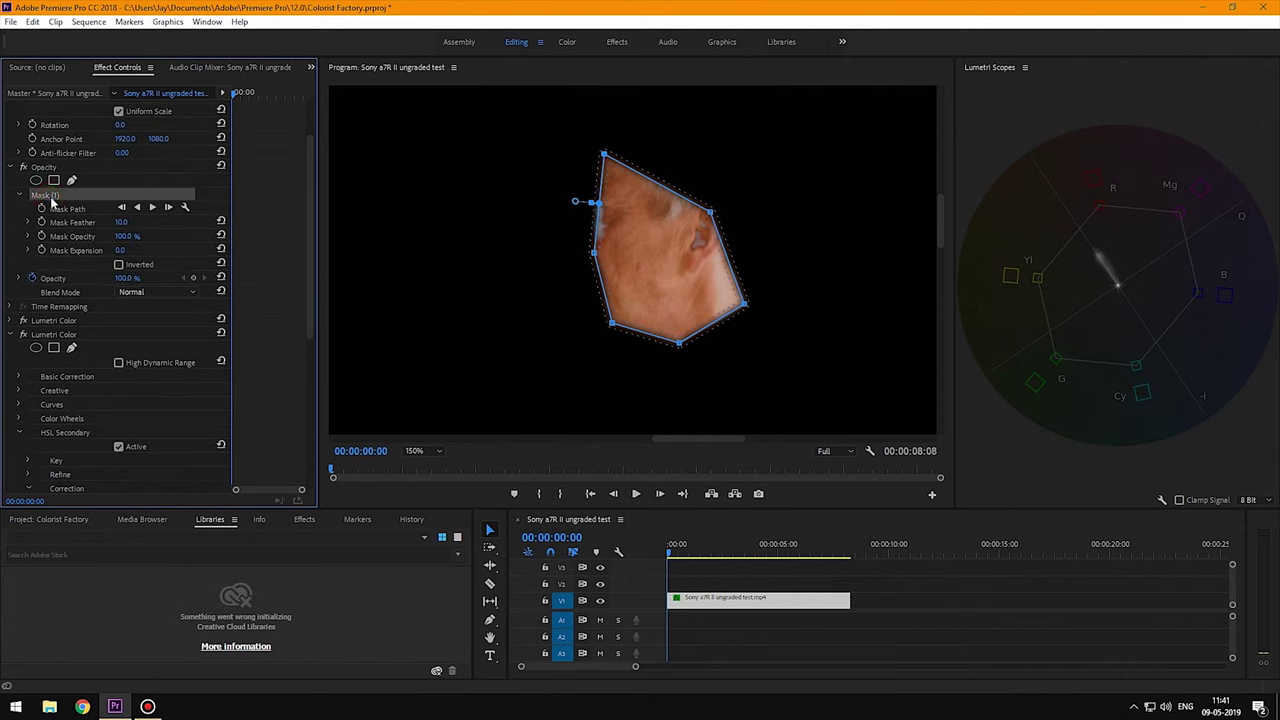
key("Delete")
- Turn off the HSL Secondary key's mask display to view the corrected skin tones in the full image
scroll(257, 323, "down", 5)
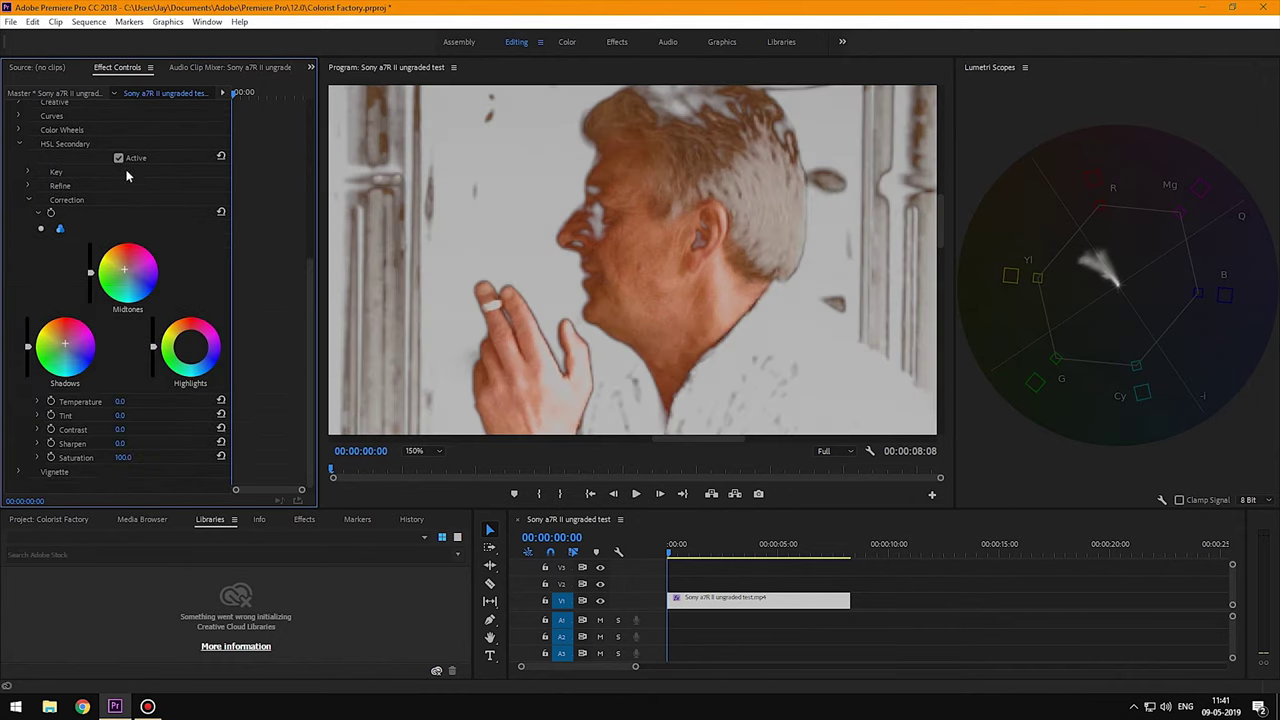
left_click(28, 172)
left_click(119, 331)
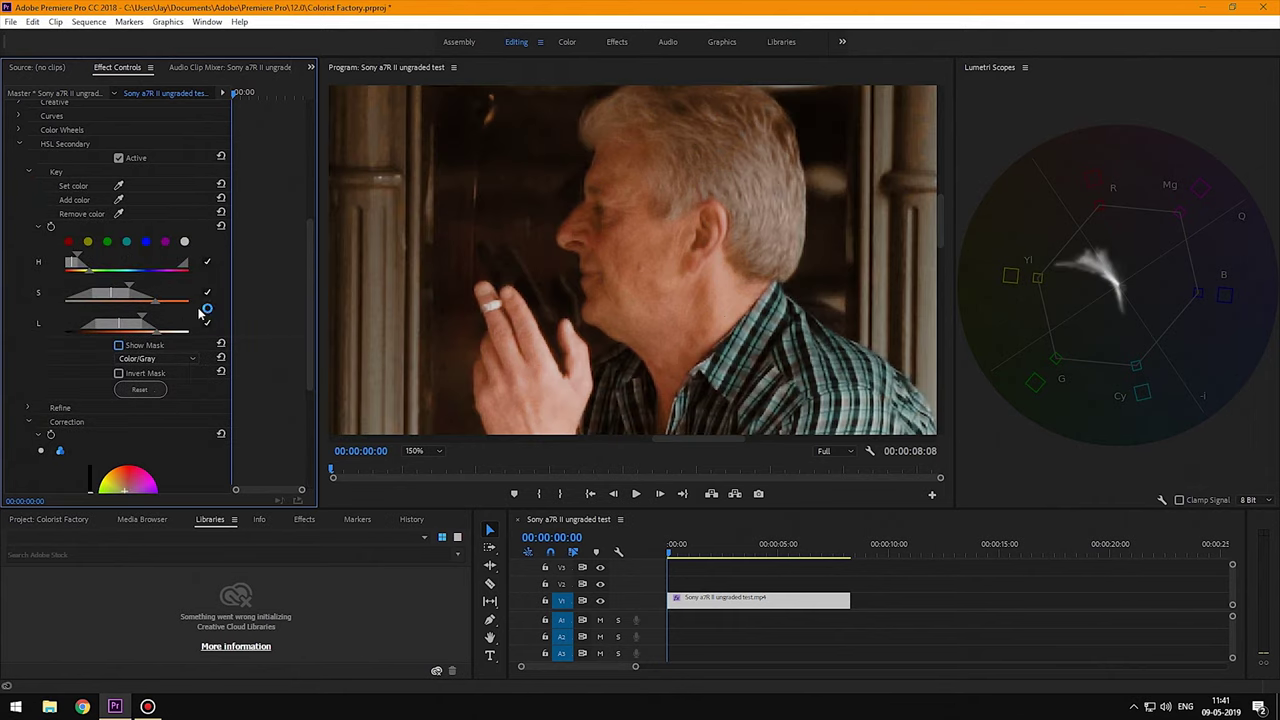
scroll(273, 289, "up", 2)
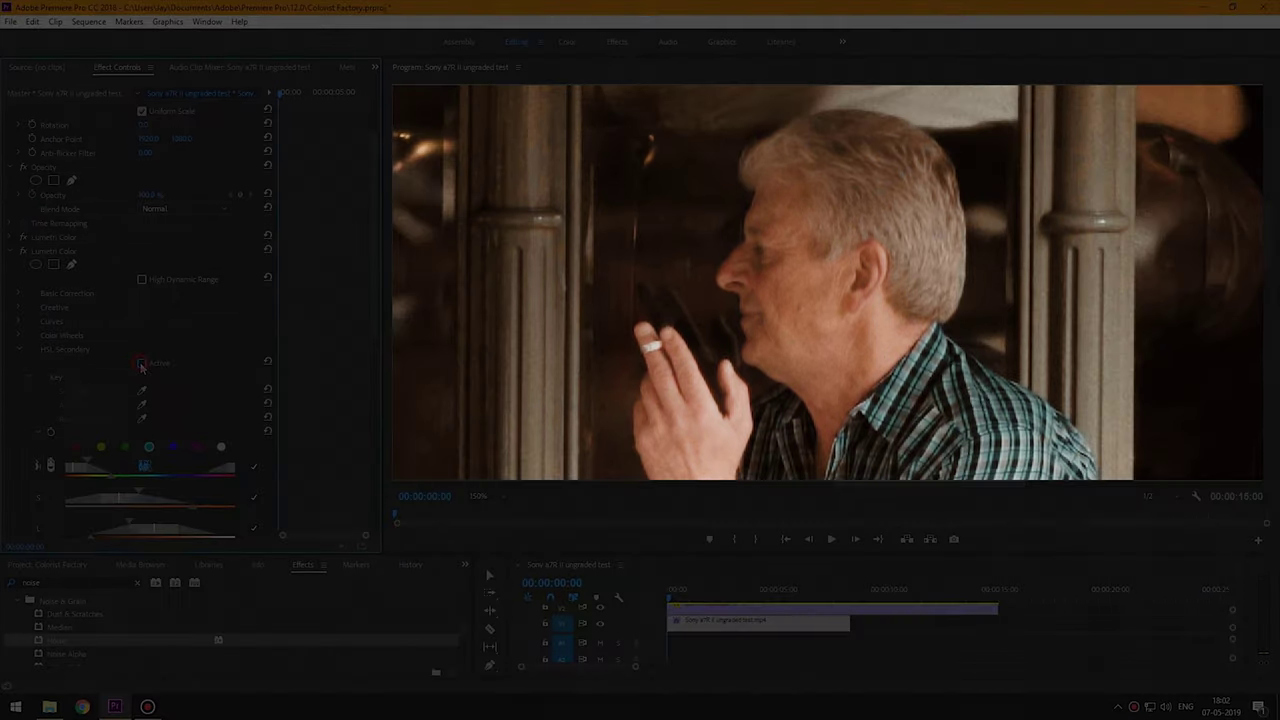